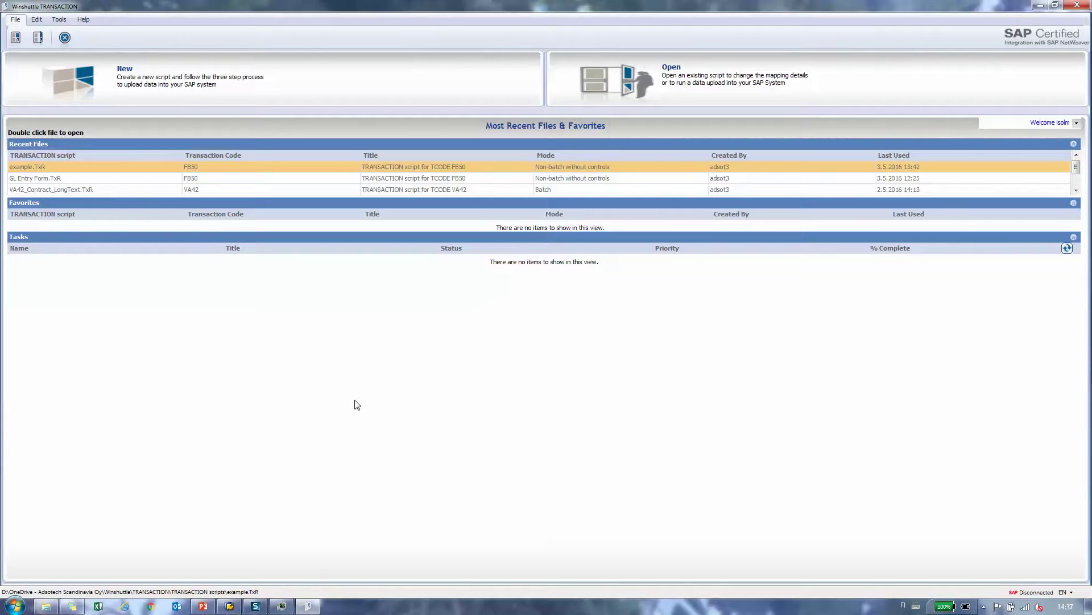
# Step: Start a new recording for transaction va02 and log on to SAP
pyautogui.click(139, 83)
pyautogui.write('va02')
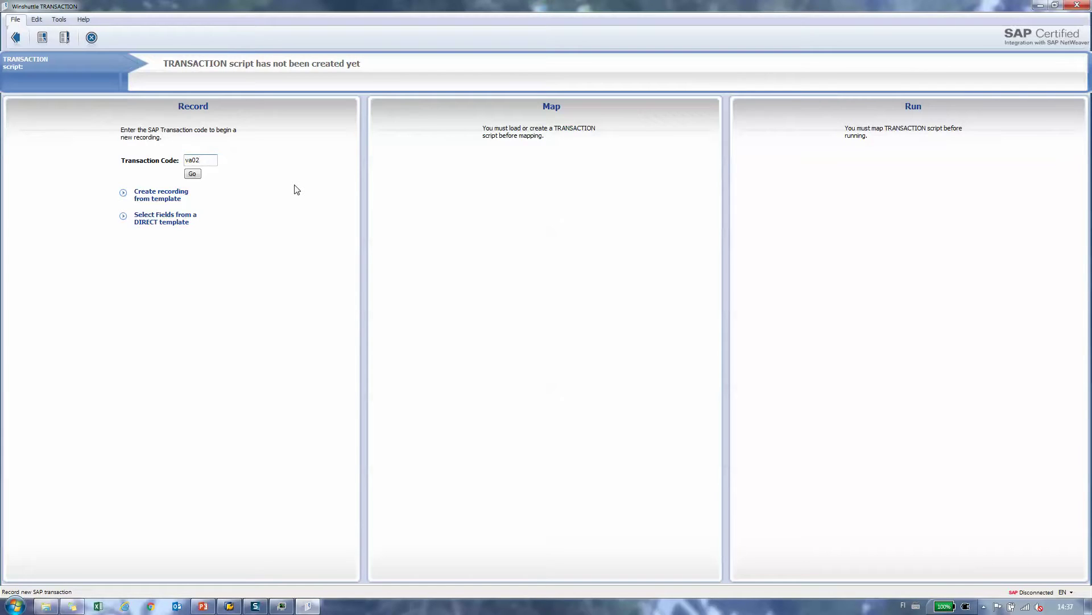
pyautogui.press('Return')
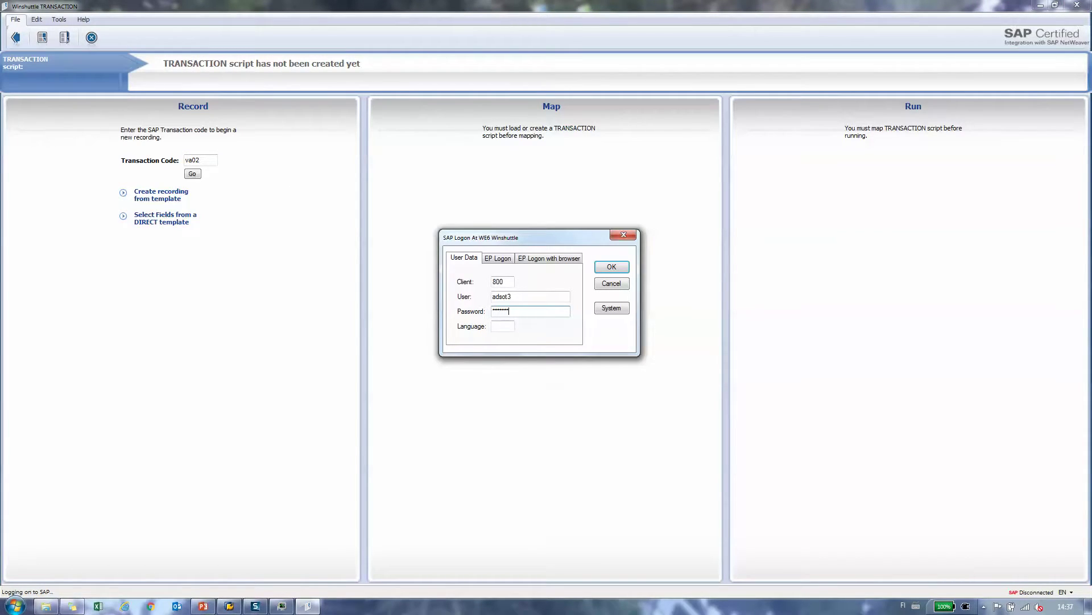
pyautogui.press('Return')
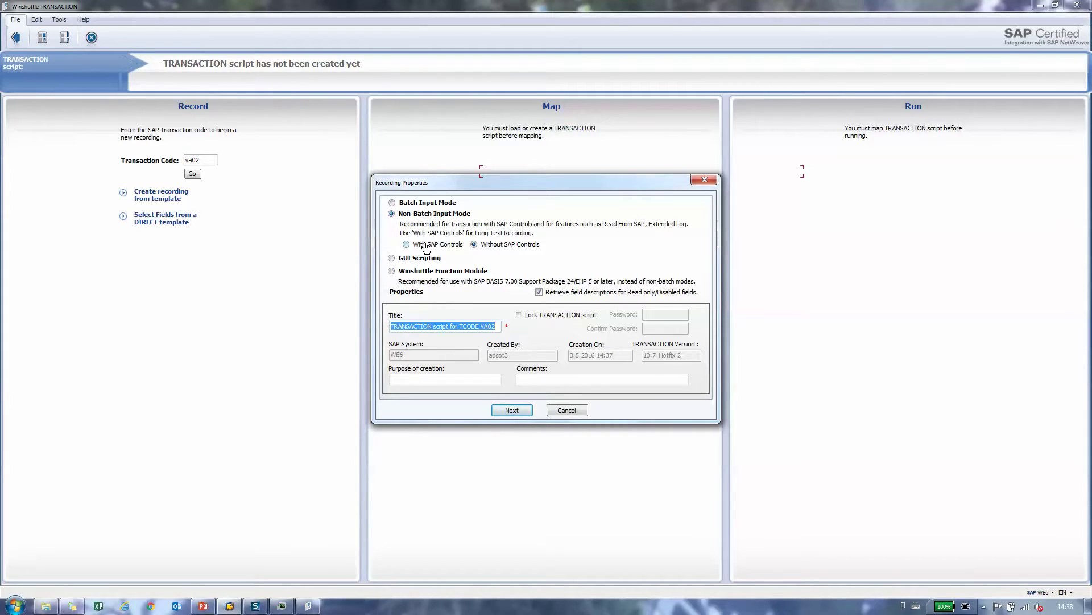
# Step: Record with SAP controls and retitle the script 'VA02 Header Long Text'
pyautogui.click(406, 244)
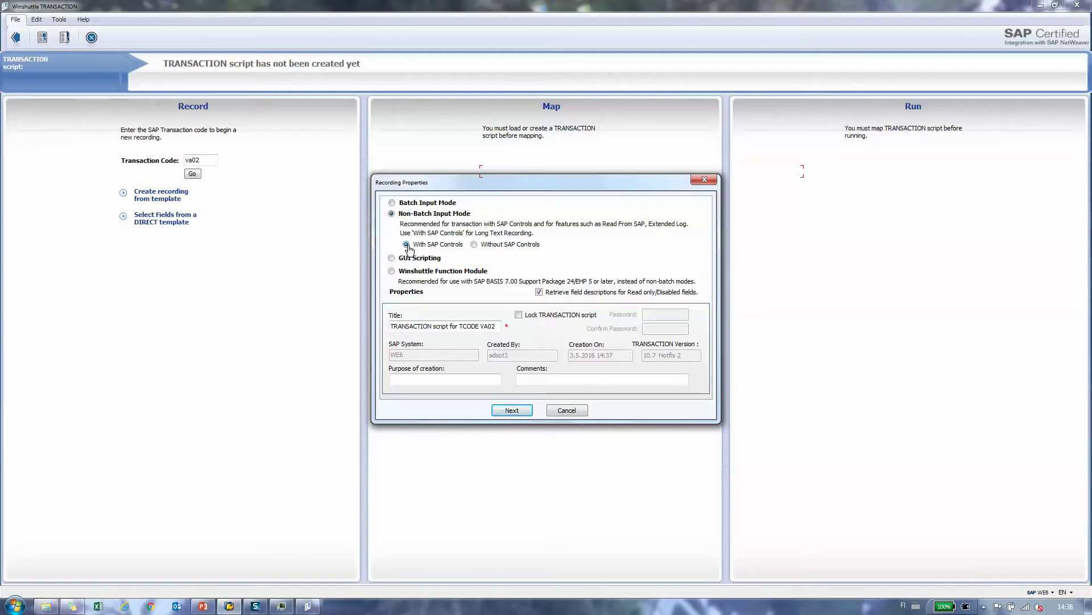
pyautogui.click(497, 326)
pyautogui.press('BackSpace')
pyautogui.press('BackSpace')
pyautogui.press('BackSpace')
pyautogui.press('BackSpace')
pyautogui.press('BackSpace')
pyautogui.press('BackSpace')
pyautogui.press('BackSpace')
pyautogui.press('BackSpace')
pyautogui.press('BackSpace')
pyautogui.press('BackSpace')
pyautogui.press('BackSpace')
pyautogui.press('BackSpace')
pyautogui.press('BackSpace')
pyautogui.press('BackSpace')
pyautogui.press('BackSpace')
pyautogui.press('BackSpace')
pyautogui.press('BackSpace')
pyautogui.press('BackSpace')
pyautogui.press('BackSpace')
pyautogui.press('BackSpace')
pyautogui.write('vA02')
pyautogui.press('BackSpace')
pyautogui.press('BackSpace')
pyautogui.press('BackSpace')
pyautogui.press('BackSpace')
pyautogui.write('VA02 ')
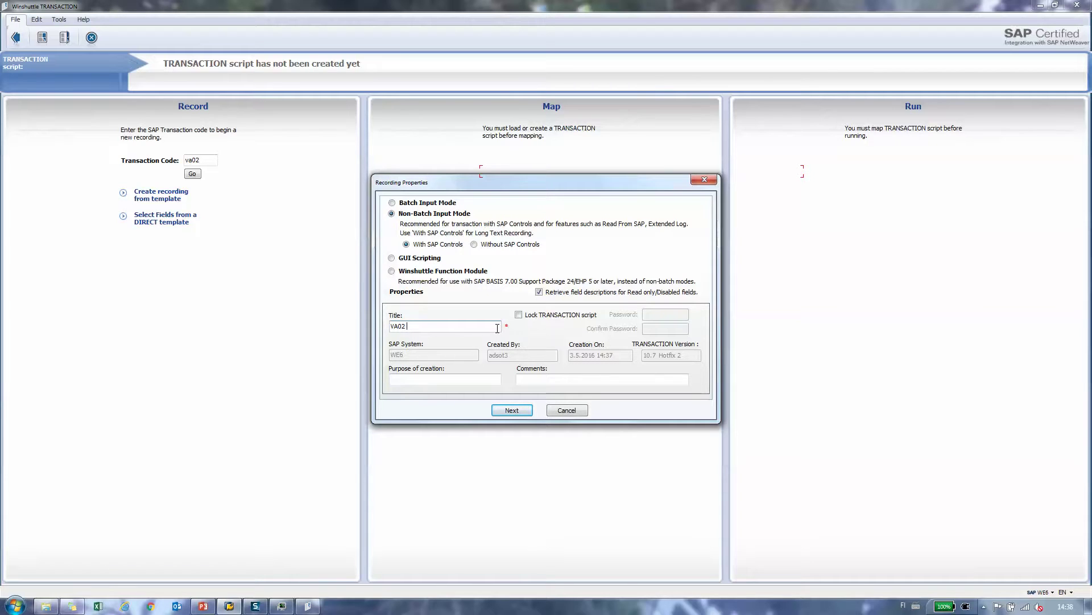
pyautogui.write('Header Iong Text')
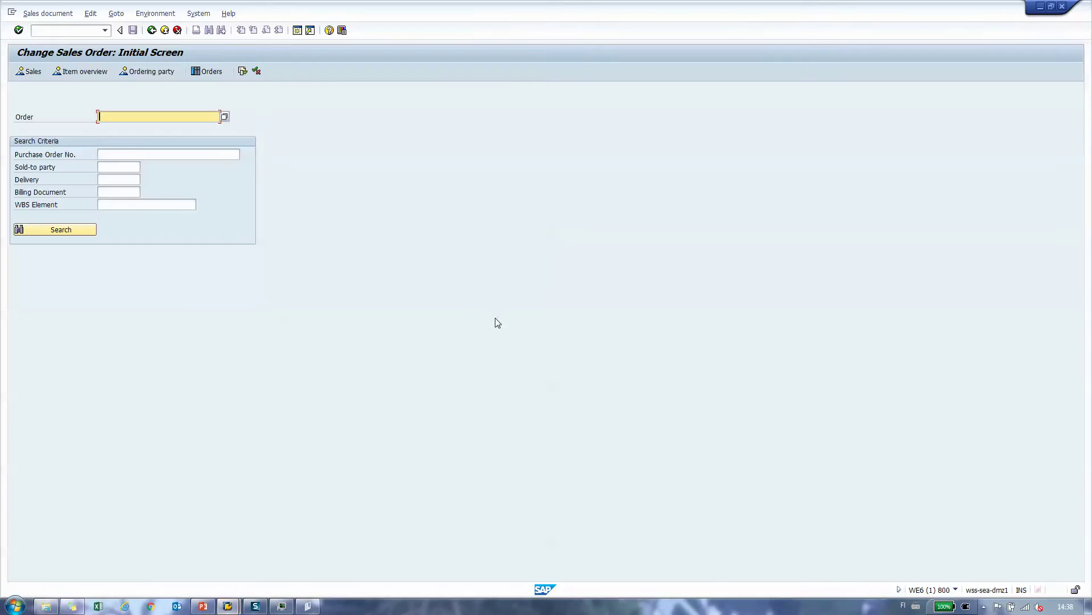
# Step: Open sales order 42503 in VA02 and go to its header Texts section
pyautogui.write('42503')
pyautogui.press('Return')
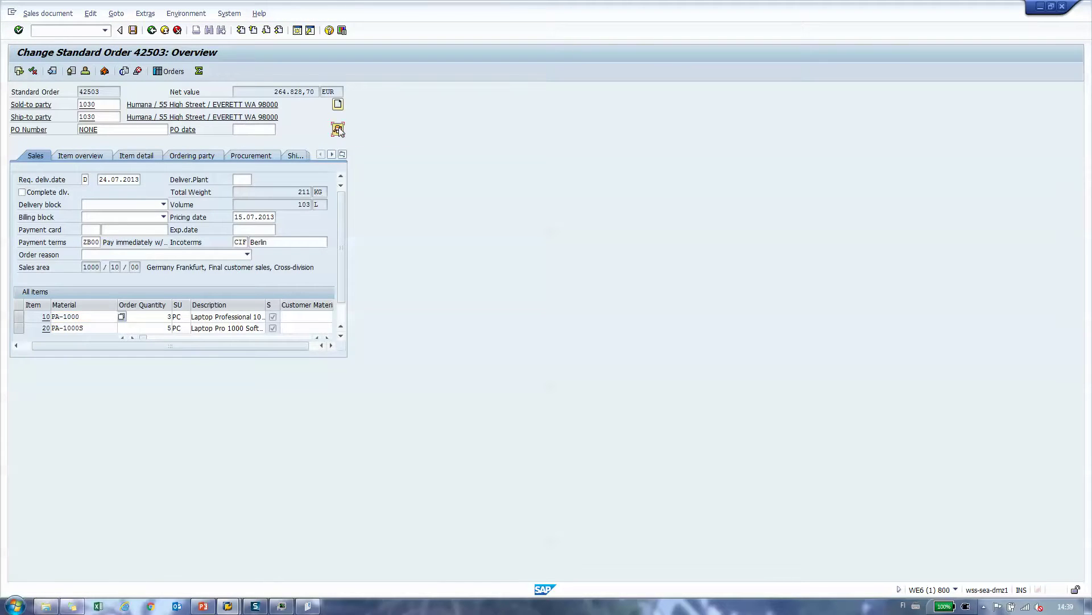
pyautogui.click(338, 129)
pyautogui.click(410, 129)
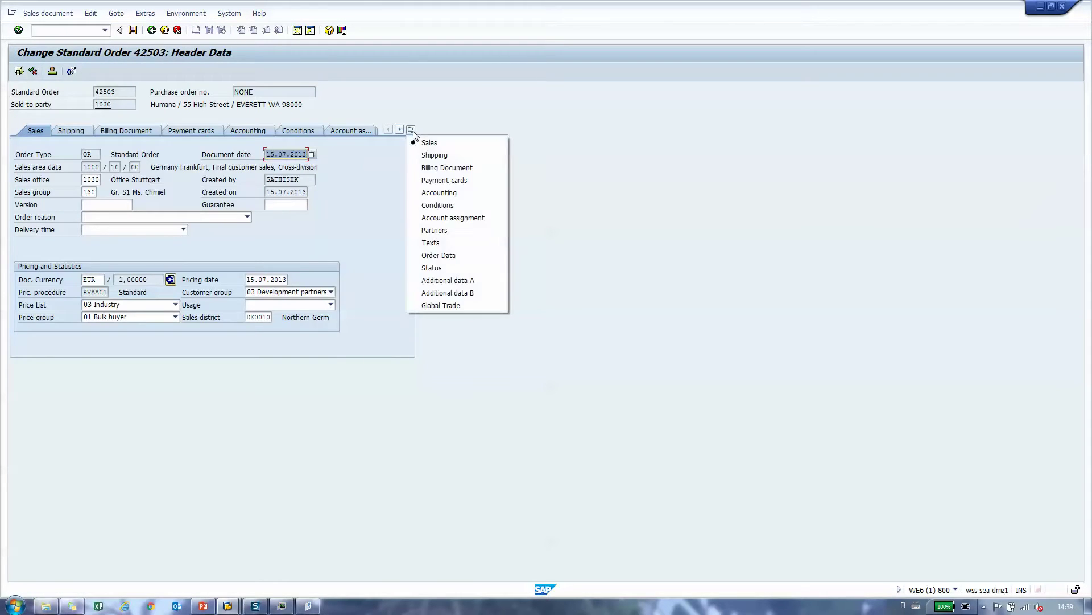
pyautogui.click(435, 244)
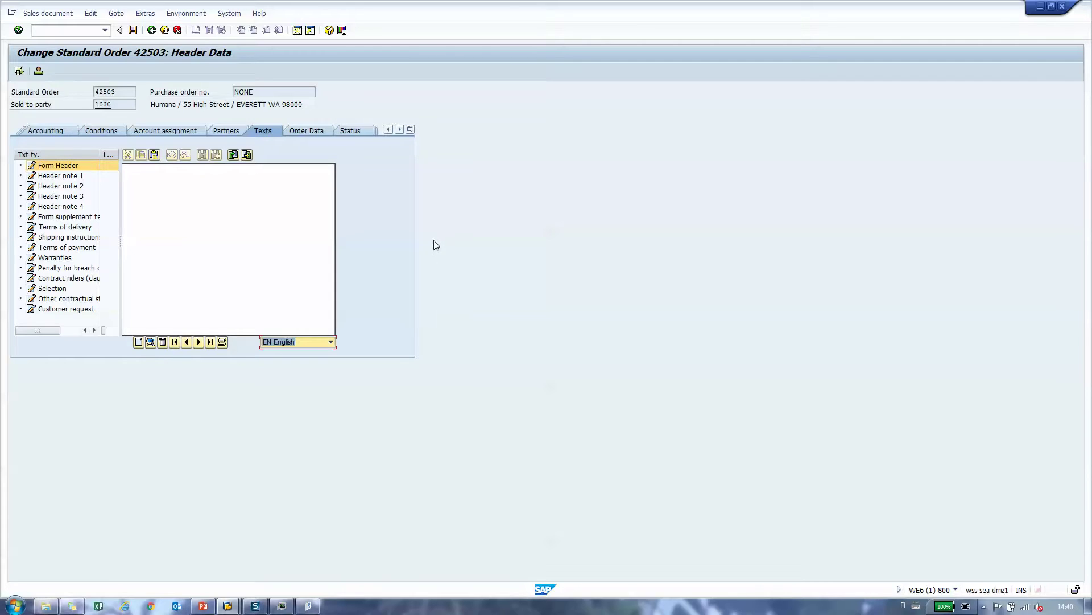
# Step: Write the Finnish text 'kesä tulee' into Header note 2 and save order 42503
pyautogui.click(199, 342)
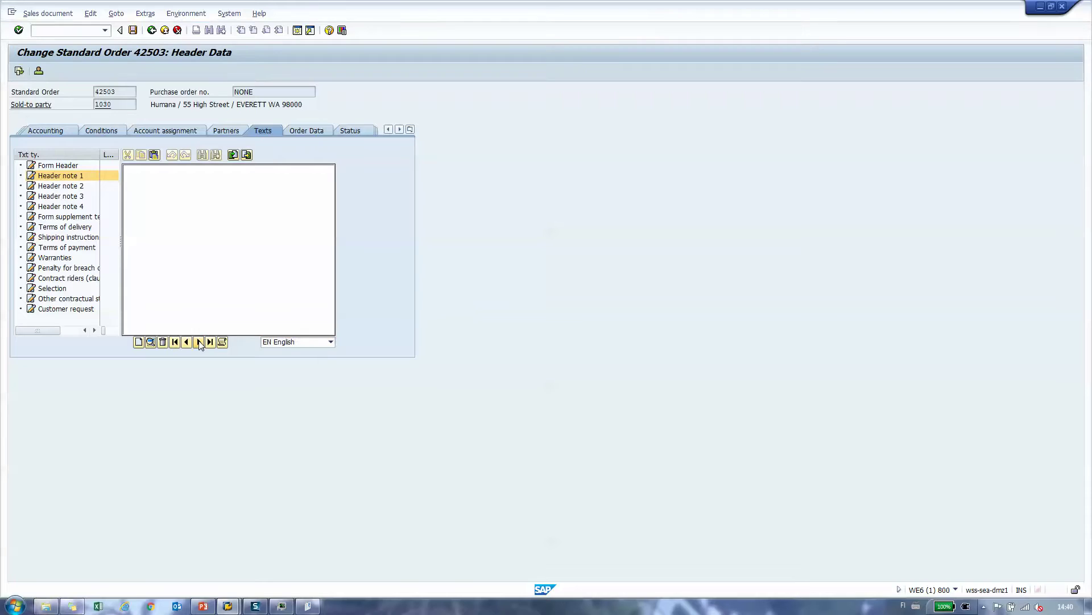
pyautogui.click(199, 342)
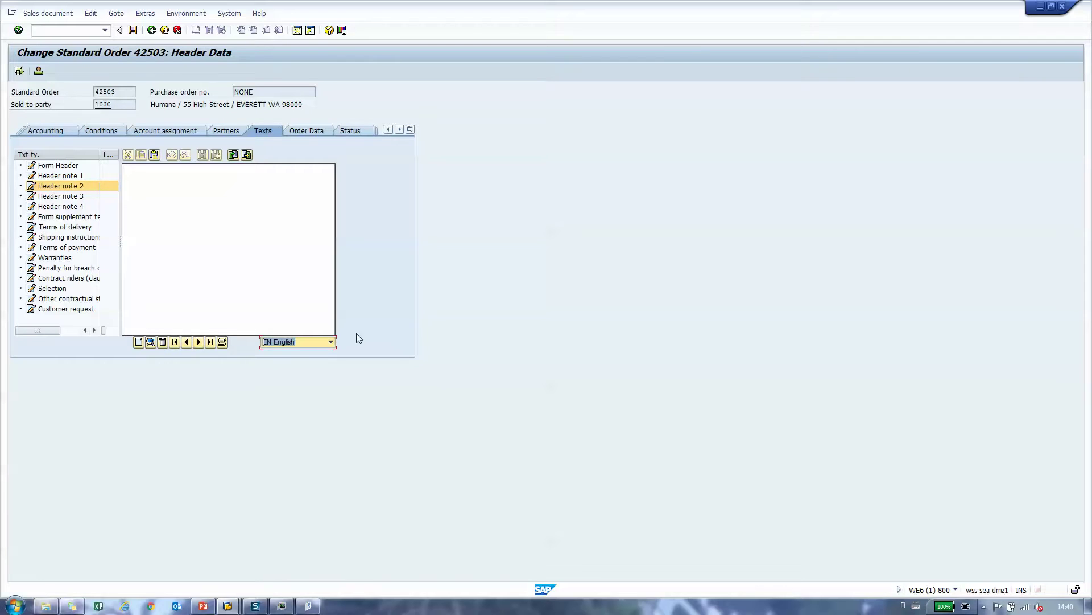
pyautogui.click(330, 343)
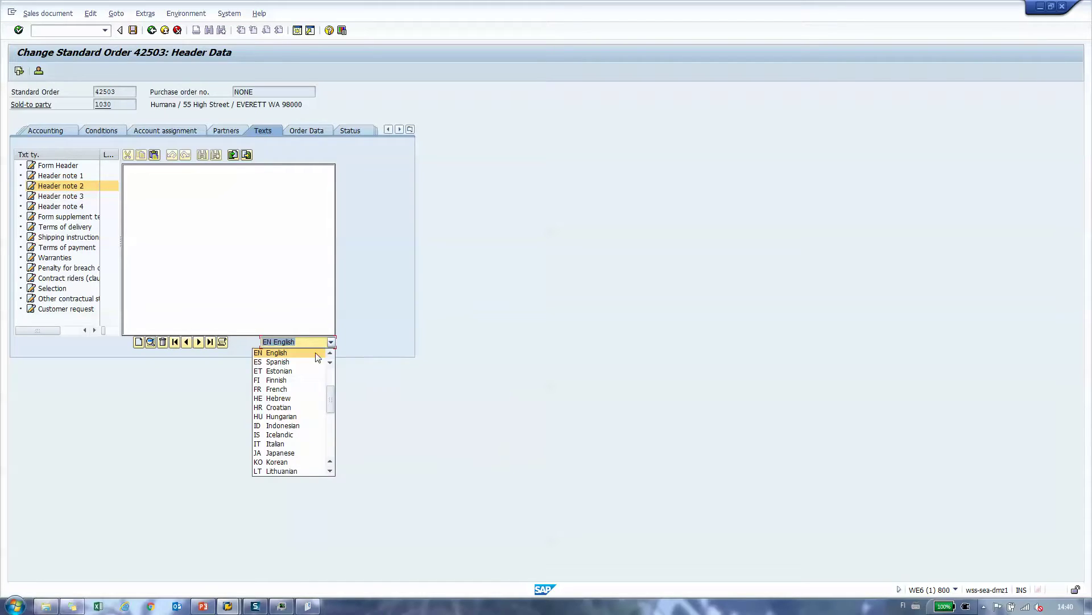
pyautogui.click(285, 381)
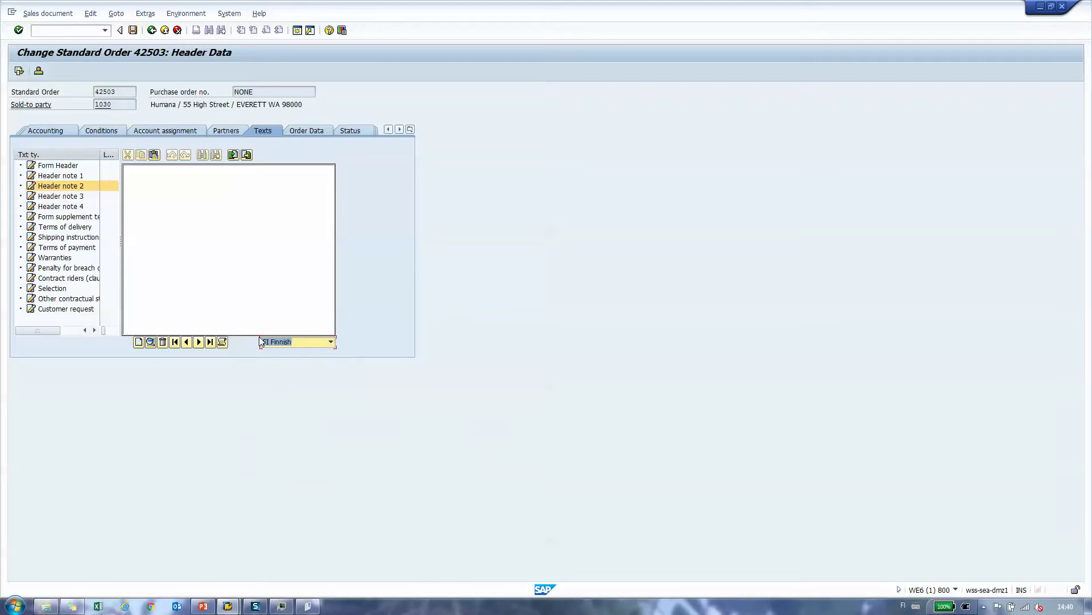
pyautogui.click(165, 185)
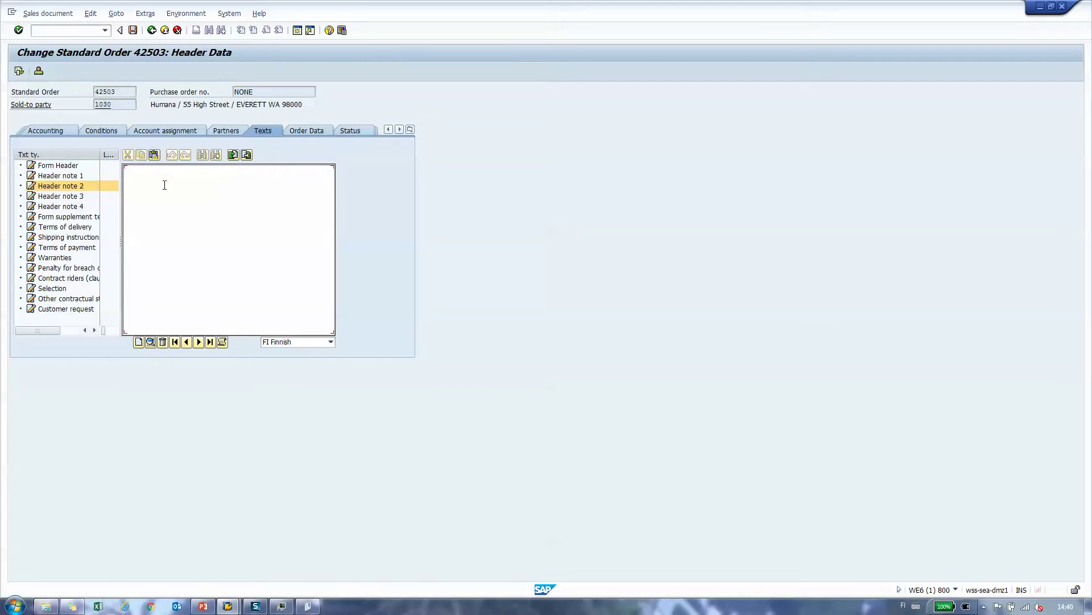
pyautogui.write('kesä tulee')
pyautogui.click(153, 31)
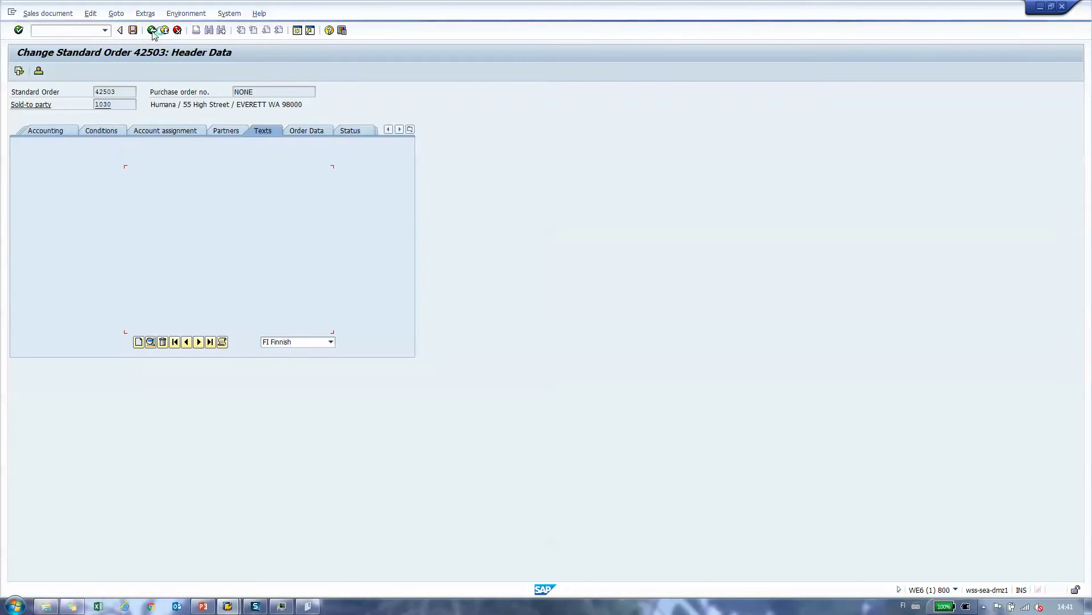
pyautogui.click(133, 32)
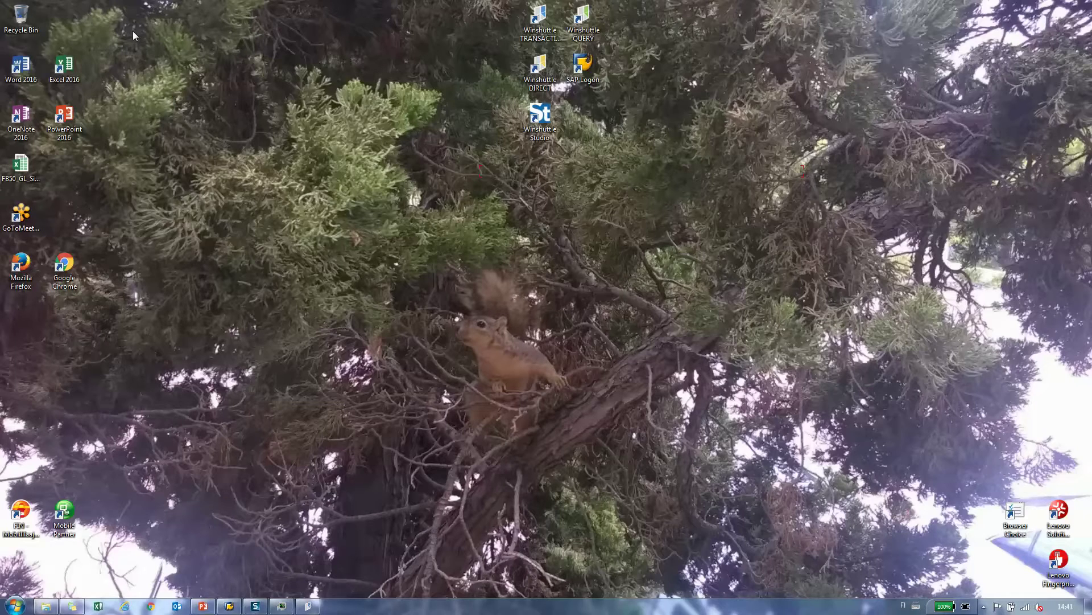
# Step: Return to Winshuttle and create the script mapping, showing the Basic field list
pyautogui.click(310, 607)
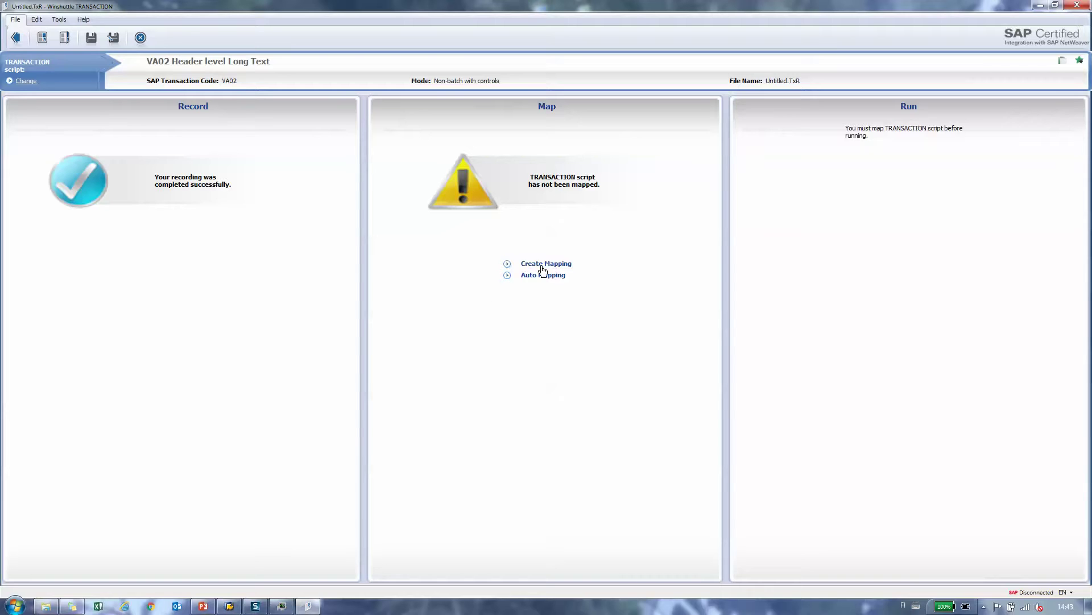
pyautogui.click(541, 275)
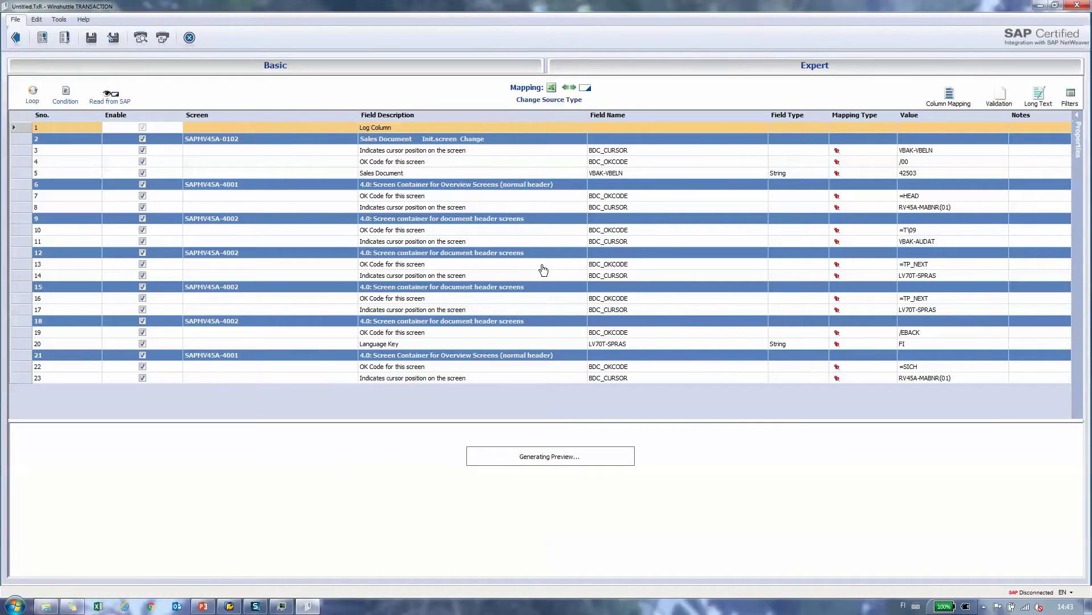
pyautogui.click(422, 71)
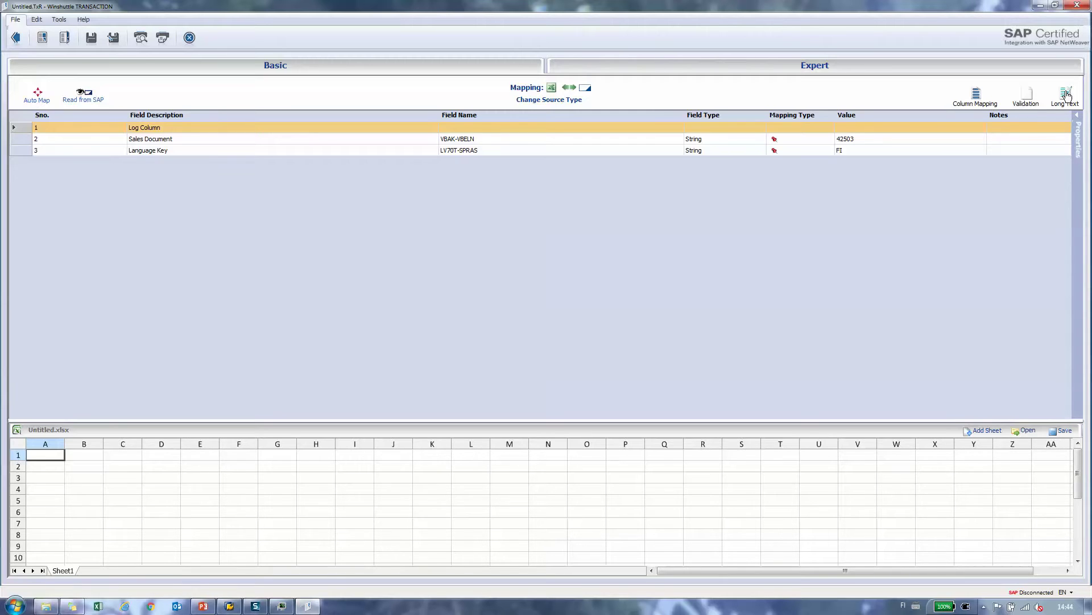
# Step: Untick Enable on Long Text - 5, leaving only Long Text - 6 active
pyautogui.click(1067, 96)
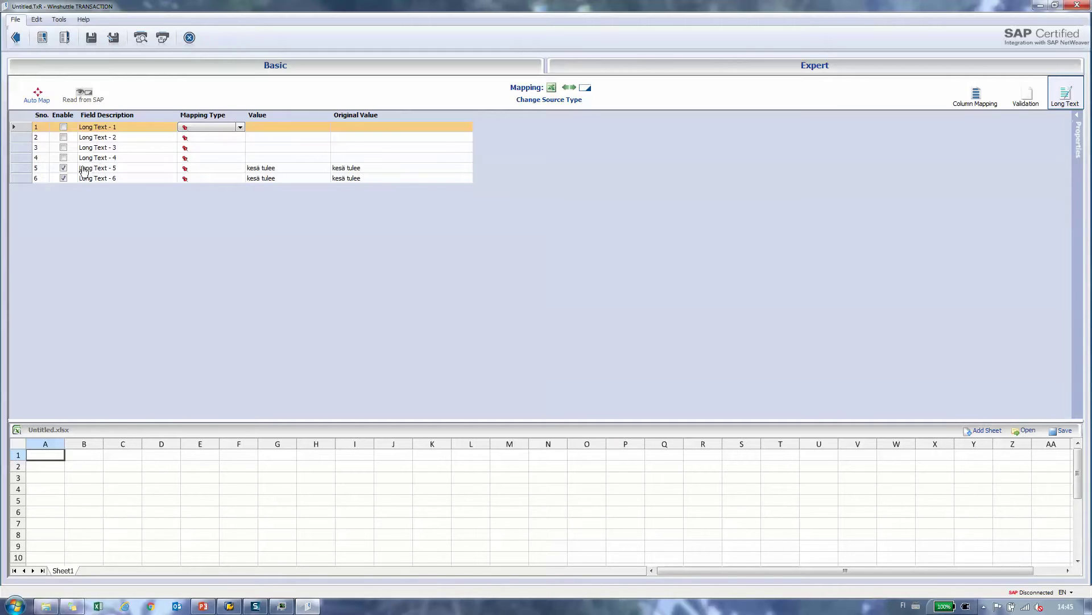
pyautogui.click(63, 168)
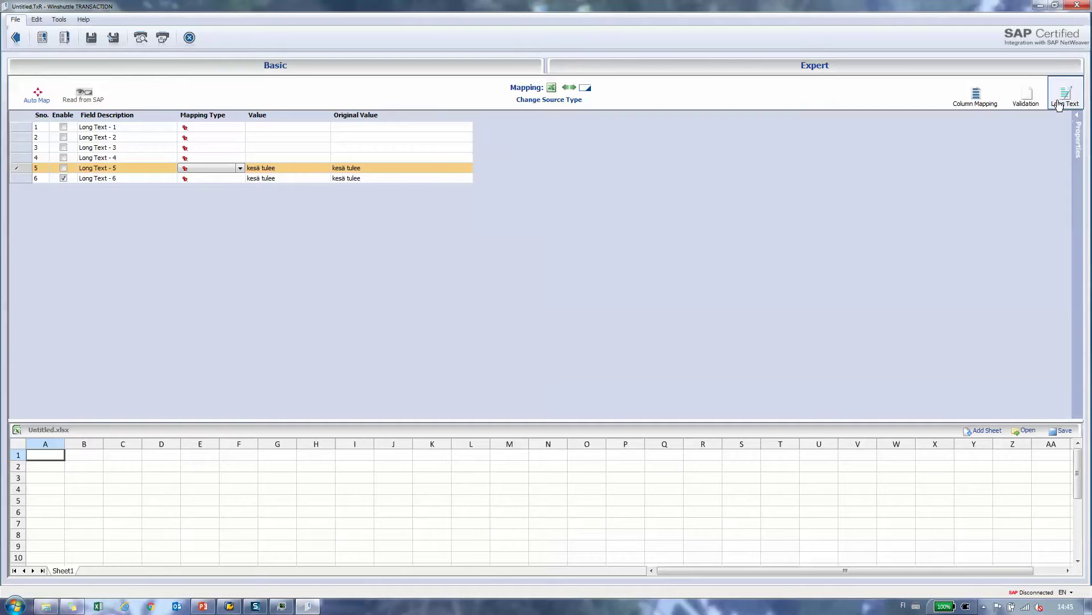
pyautogui.click(1067, 100)
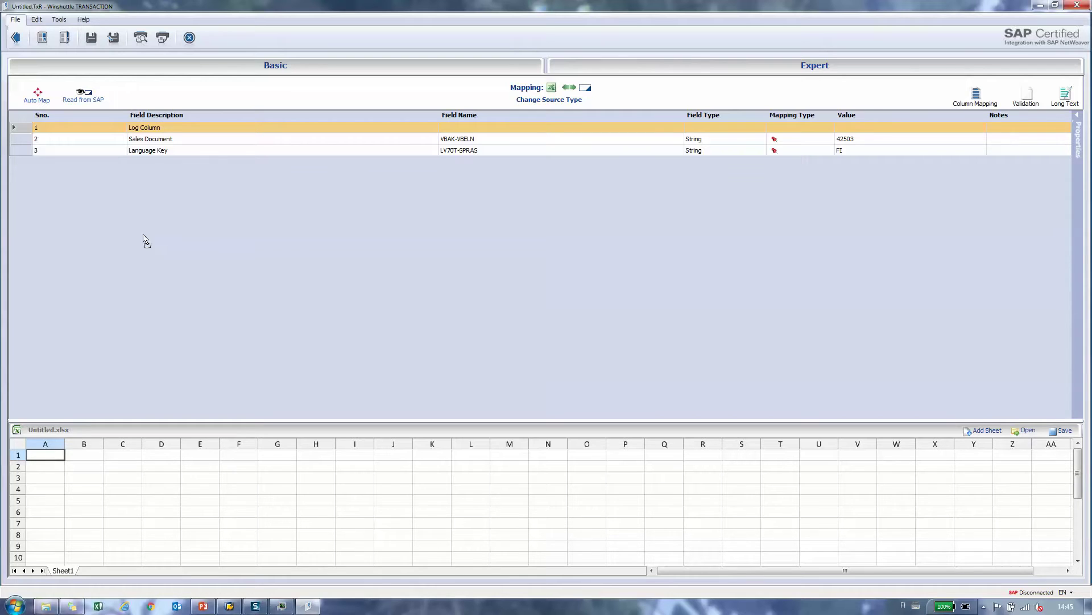
# Step: Map Sales Document to column A, Language Key to B, and Long Text - 6 to C
pyautogui.moveTo(207, 140); pyautogui.dragTo(208, 141)
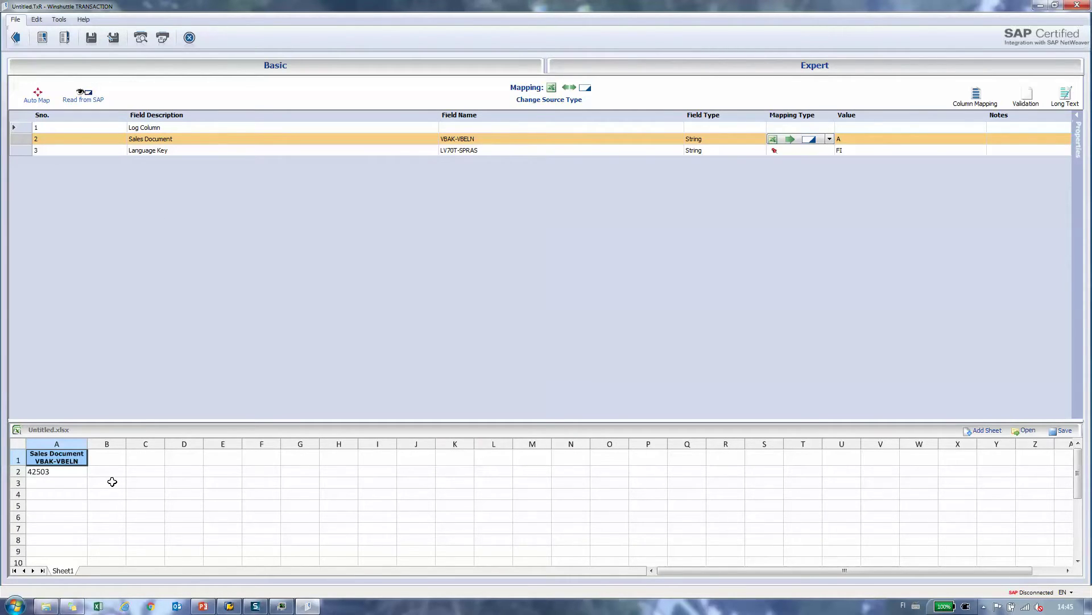
pyautogui.moveTo(113, 482); pyautogui.dragTo(182, 157)
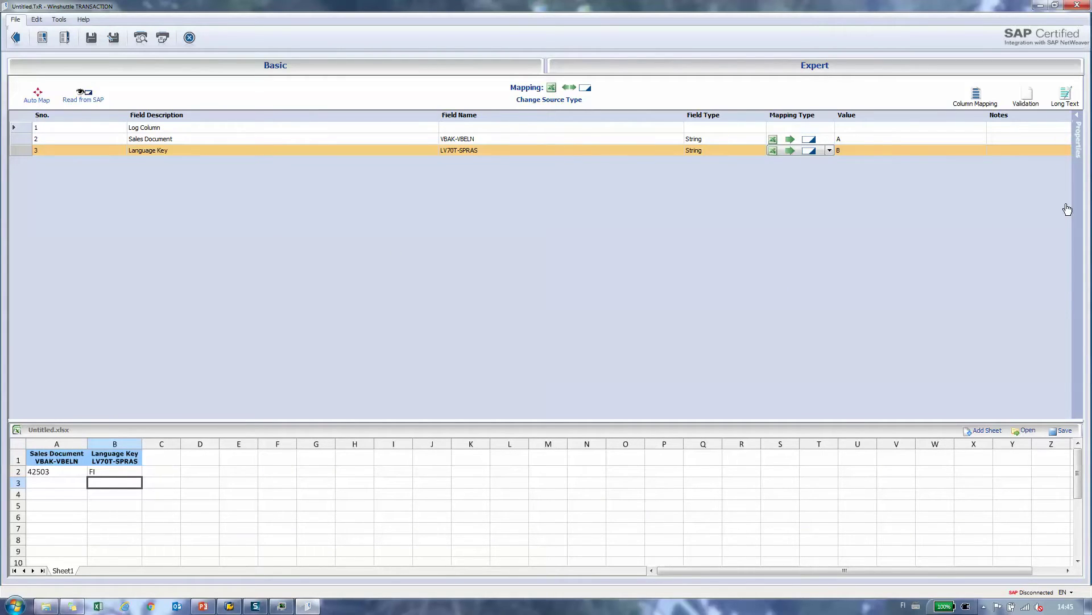
pyautogui.click(1063, 98)
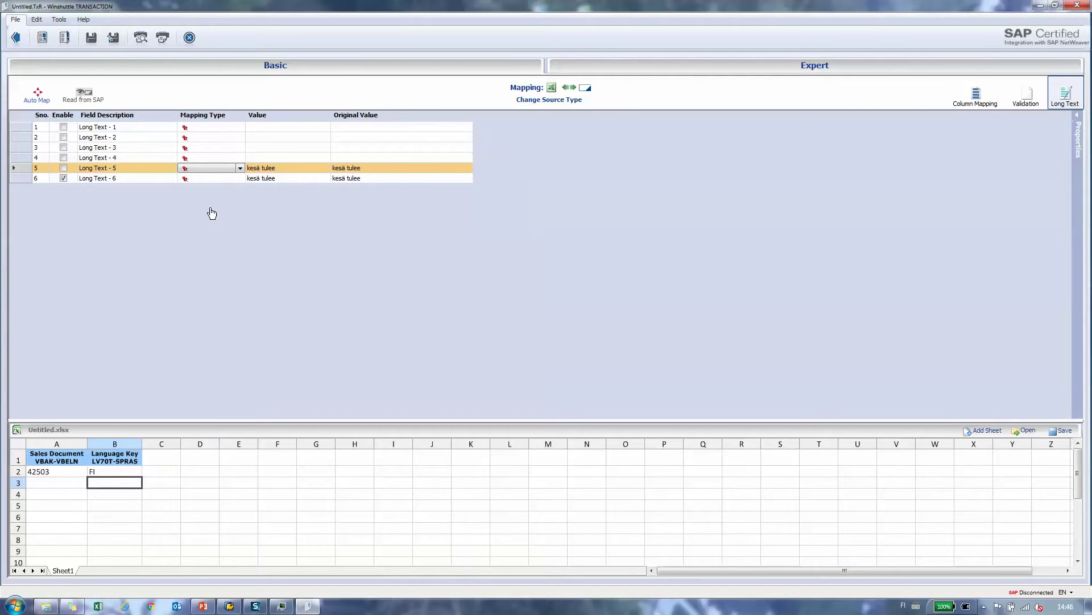
pyautogui.moveTo(166, 486); pyautogui.dragTo(132, 182)
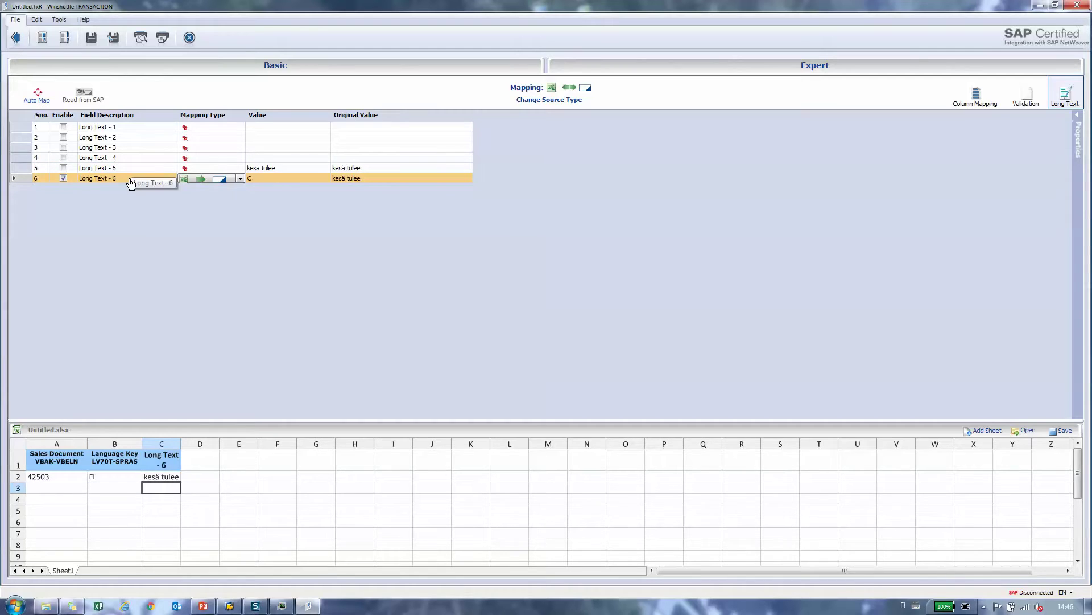
pyautogui.click(1068, 99)
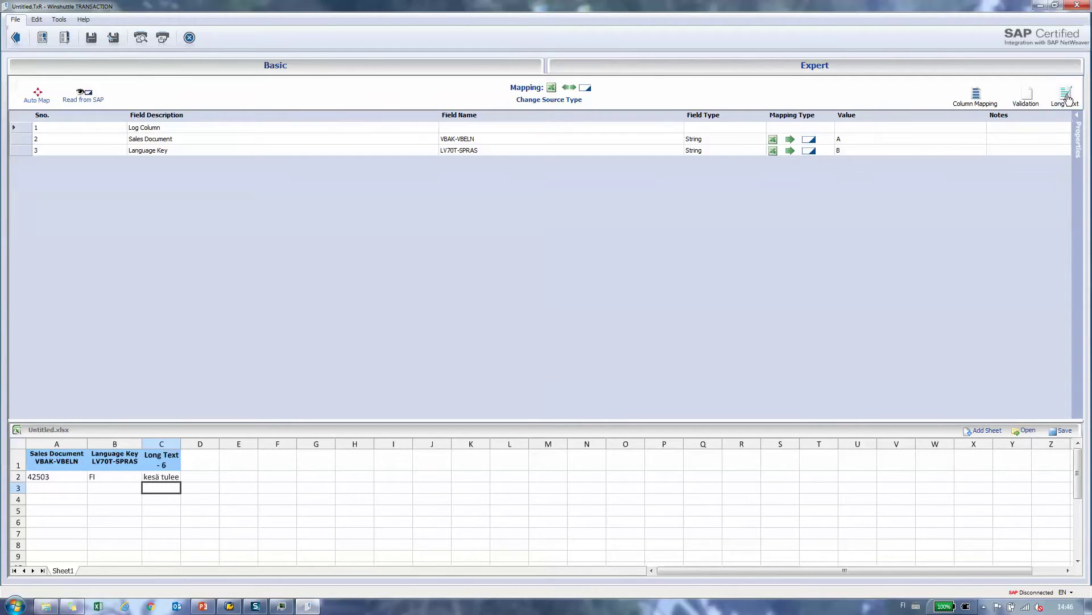
# Step: Save the data workbook as VA02_LongText_Default_tra
pyautogui.click(16, 39)
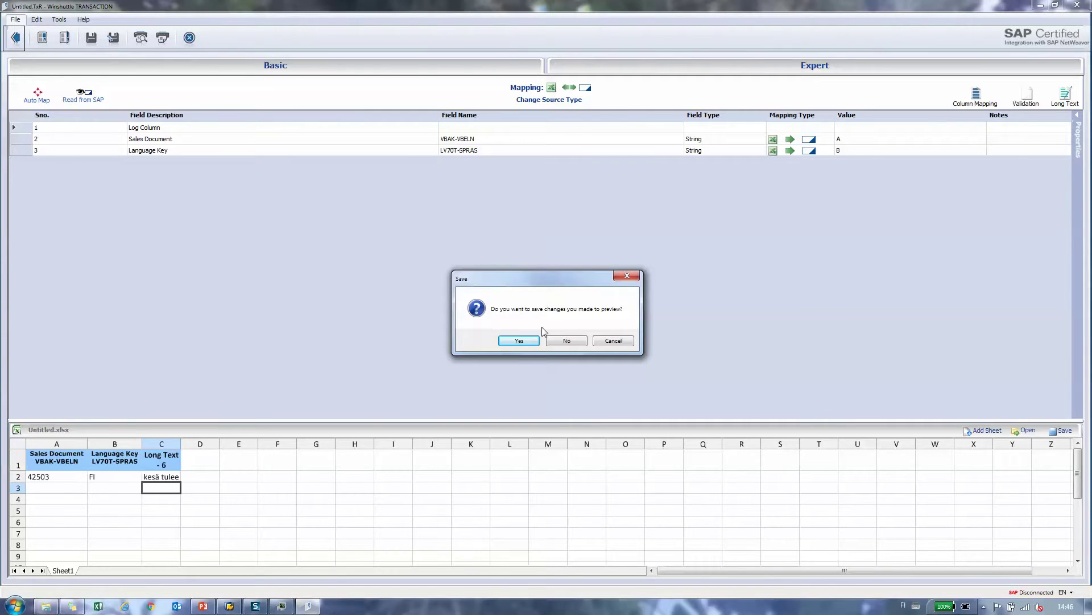
pyautogui.click(519, 340)
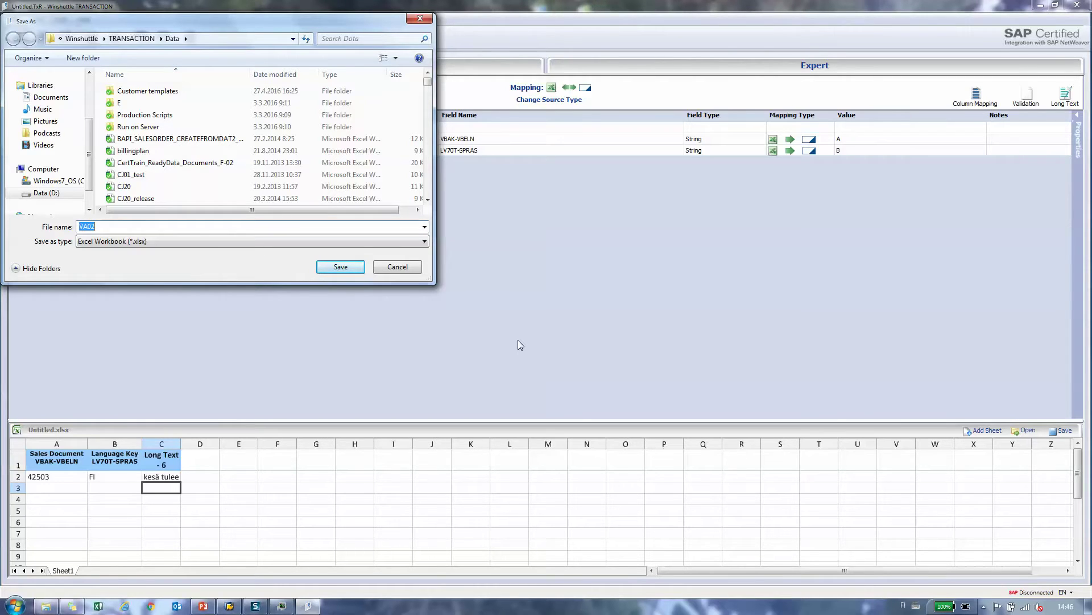
pyautogui.press('End')
pyautogui.write('_Long')
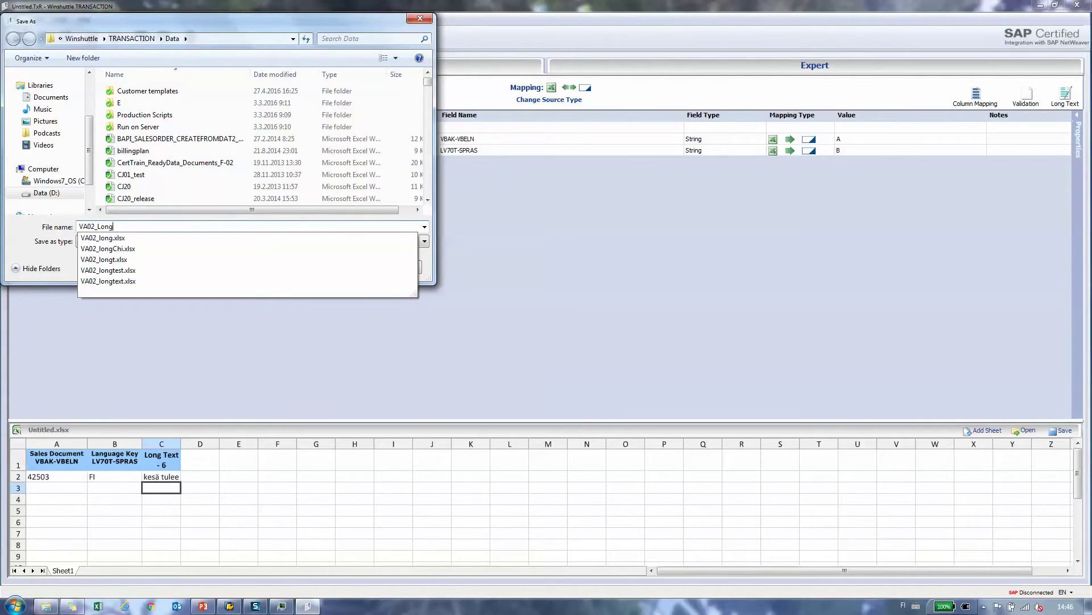
pyautogui.write('Text')
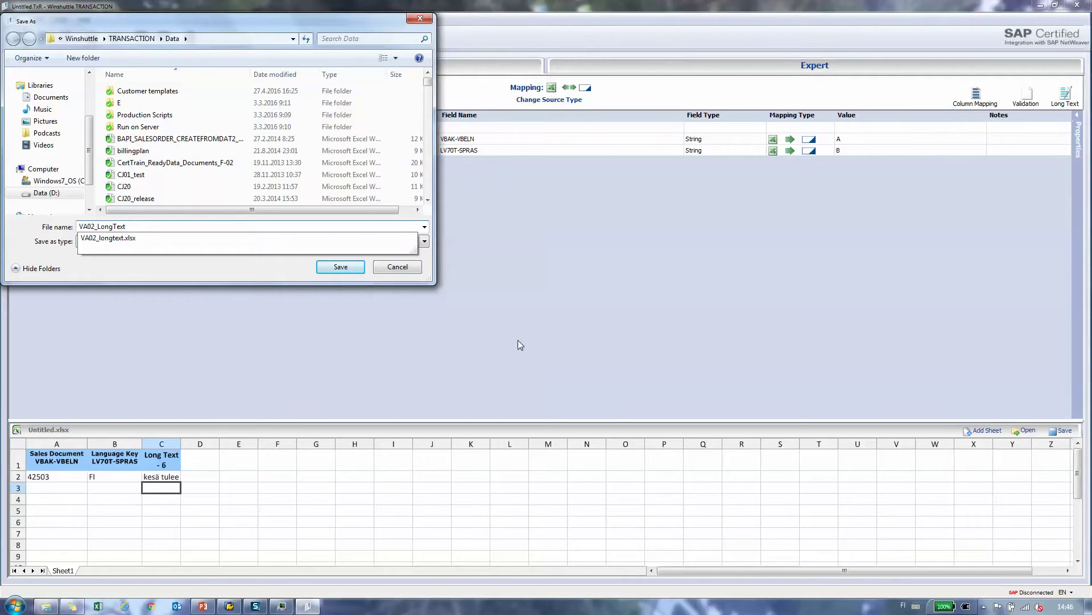
pyautogui.write('_tra')
pyautogui.hotkey('shift', 'Left')
pyautogui.hotkey('shift', 'Left')
pyautogui.hotkey('shift', 'Left')
pyautogui.hotkey('shift', 'Left')
pyautogui.hotkey('shift', 'Left')
pyautogui.hotkey('shift', 'Left')
pyautogui.hotkey('shift', 'Left')
pyautogui.hotkey('shift', 'Left')
pyautogui.hotkey('shift', 'Left')
pyautogui.hotkey('shift', 'Left')
pyautogui.hotkey('shift', 'Left')
pyautogui.hotkey('shift', 'Left')
pyautogui.hotkey('shift', 'Left')
pyautogui.hotkey('shift', 'Left')
pyautogui.hotkey('shift', 'Left')
pyautogui.hotkey('shift', 'Left')
pyautogui.hotkey('shift', 'Left')
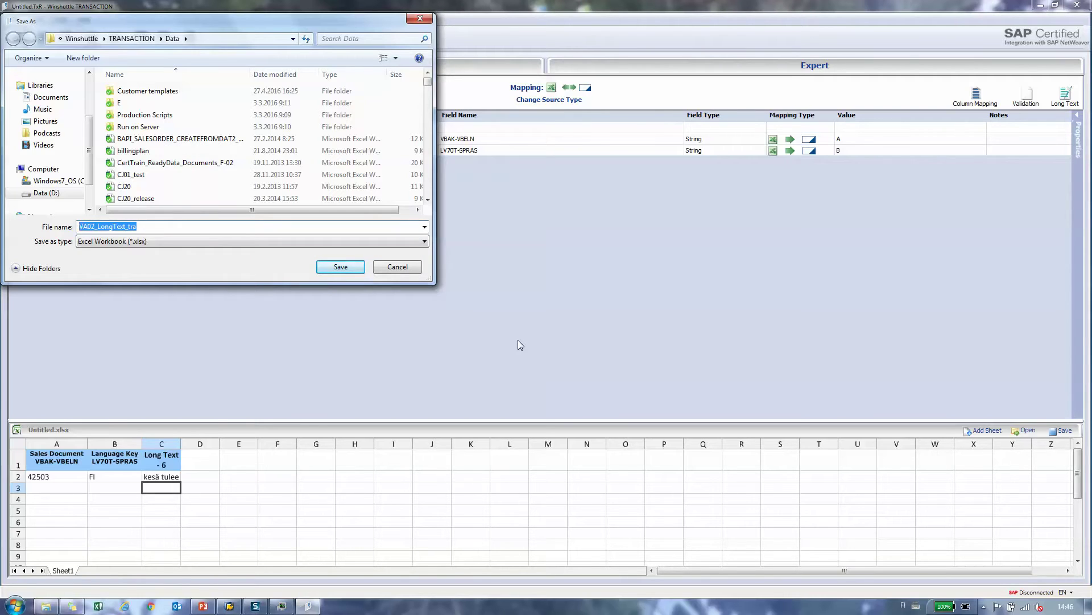
pyautogui.press('Left')
pyautogui.write('Default_')
pyautogui.press('End')
pyautogui.hotkey('shift', 'Left')
pyautogui.hotkey('shift', 'Left')
pyautogui.hotkey('shift', 'Left')
pyautogui.hotkey('shift', 'Left')
pyautogui.hotkey('shift', 'Left')
pyautogui.hotkey('shift', 'Left')
pyautogui.hotkey('shift', 'Left')
pyautogui.hotkey('shift', 'Left')
pyautogui.hotkey('shift', 'Left')
pyautogui.hotkey('shift', 'Left')
pyautogui.hotkey('shift', 'Left')
pyautogui.hotkey('shift', 'Left')
pyautogui.hotkey('shift', 'Left')
pyautogui.hotkey('shift', 'Left')
pyautogui.hotkey('shift', 'Left')
pyautogui.hotkey('shift', 'Left')
pyautogui.hotkey('shift', 'Left')
pyautogui.hotkey('shift', 'Left')
pyautogui.hotkey('shift', 'Left')
pyautogui.hotkey('shift', 'Left')
pyautogui.hotkey('ctrl', 'c')
pyautogui.click(358, 268)
# Step: Save the script changes under the same file name
pyautogui.click(536, 341)
pyautogui.hotkey('ctrl', 'v')
pyautogui.press('Return')
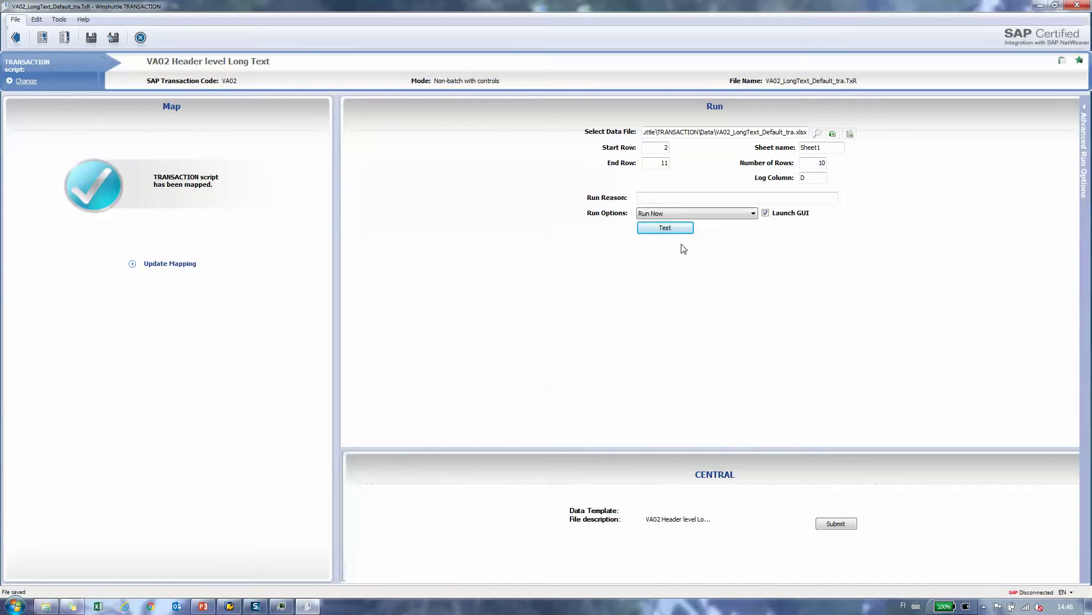
pyautogui.click(828, 146)
# Step: Open the data workbook, widen column C, and enter orders 42504 and 42505 in A3:A4
pyautogui.click(906, 133)
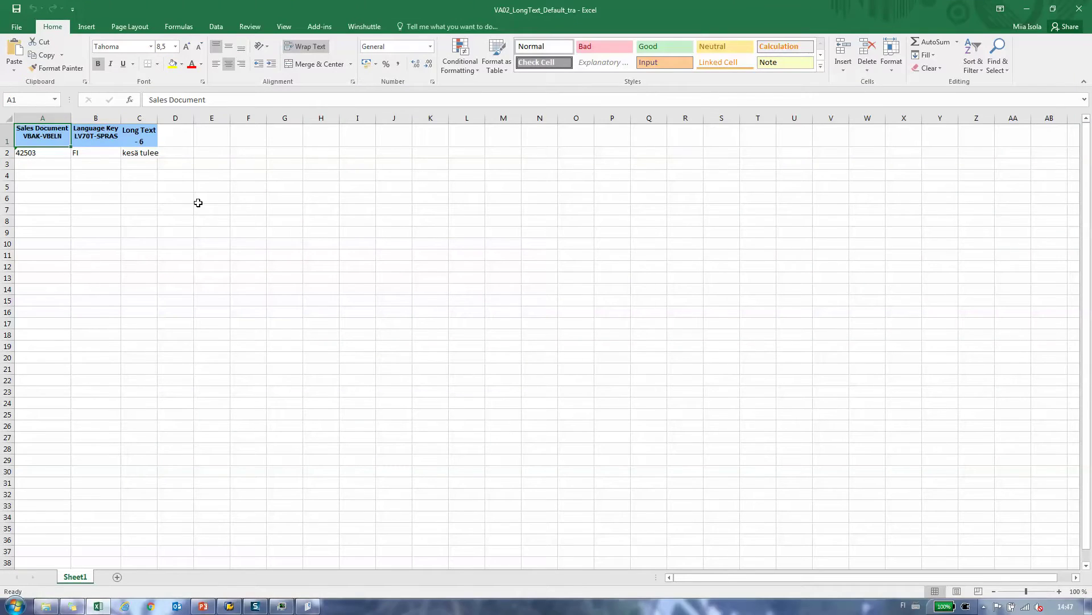
pyautogui.moveTo(156, 119); pyautogui.dragTo(339, 119)
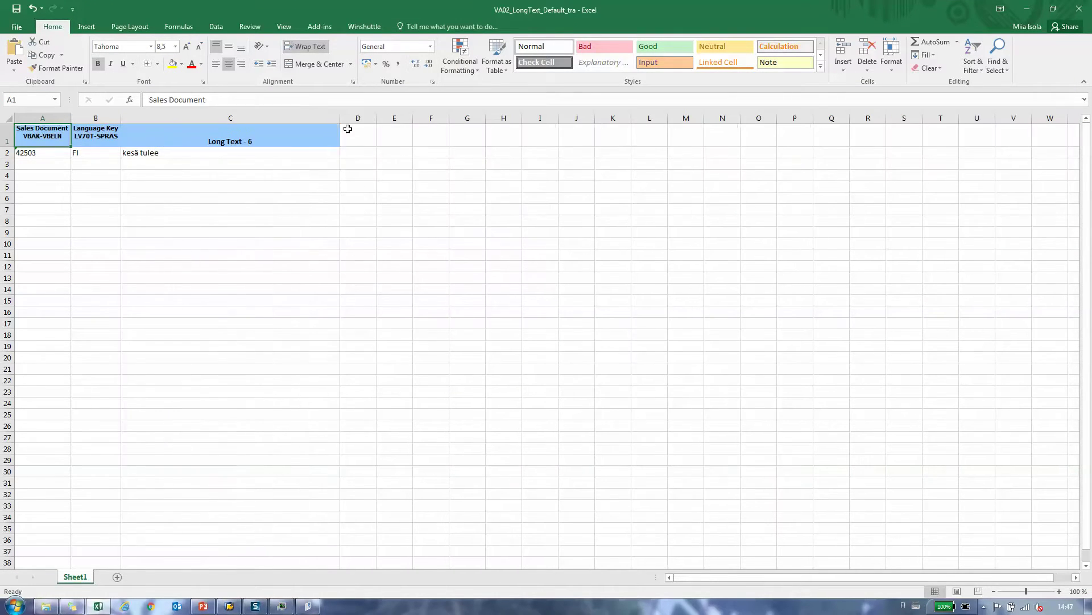
pyautogui.click(346, 129)
pyautogui.click(42, 152)
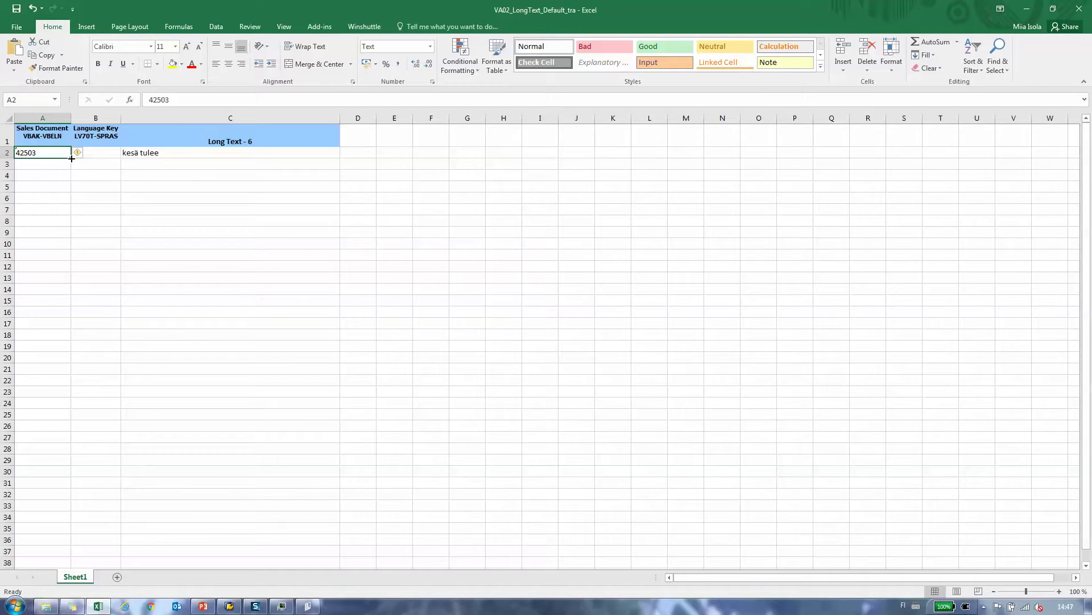
pyautogui.hotkey('ctrl', 'c')
pyautogui.press('Down')
pyautogui.hotkey('ctrl', 'v')
pyautogui.press('Down')
pyautogui.hotkey('ctrl', 'v')
pyautogui.press('Up')
pyautogui.write('42504')
pyautogui.press('Return')
pyautogui.write('42505')
pyautogui.press('Return')
# Step: Enter EN 'summer is coming' and SV 'sommaren kommer' in rows 3 and 4
pyautogui.click(71, 159)
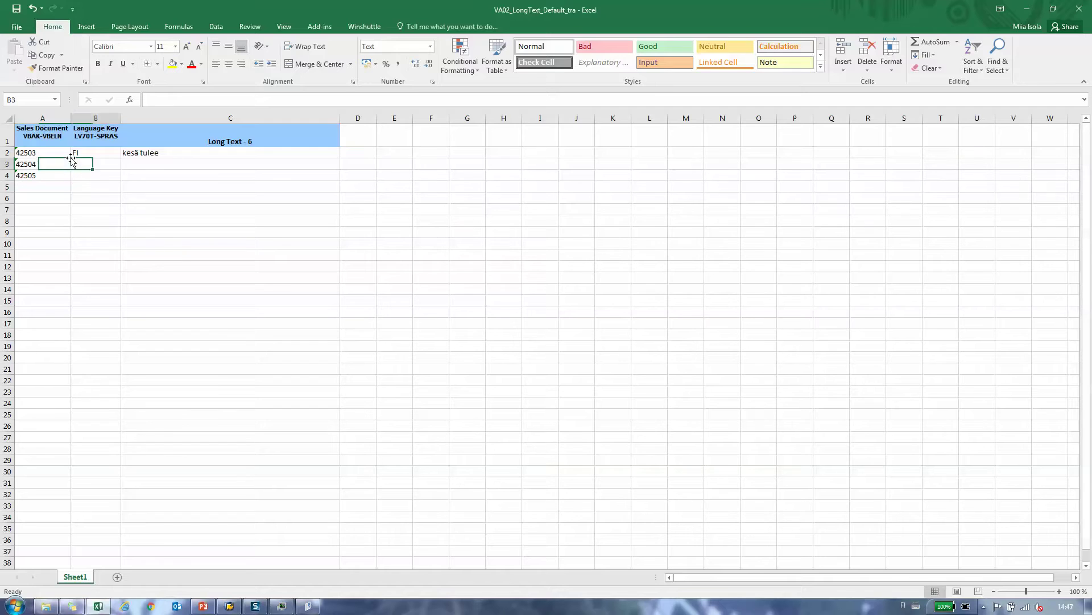
pyautogui.write('EN')
pyautogui.press('Return')
pyautogui.write('SV')
pyautogui.press('Up')
pyautogui.press('Right')
pyautogui.write('summer is coming')
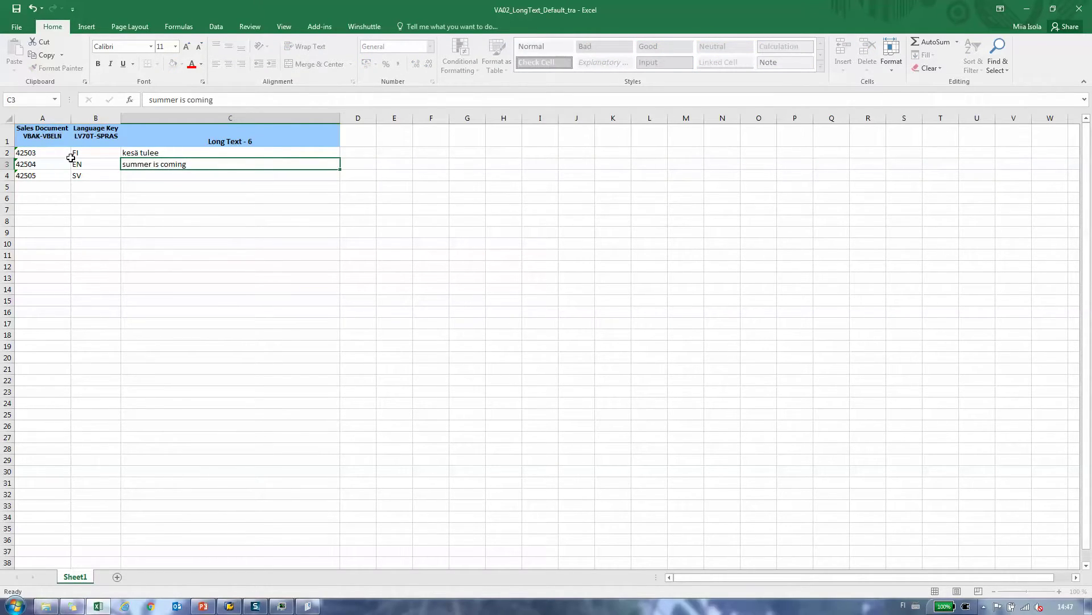
pyautogui.press('Return')
pyautogui.write('sommaren kommer')
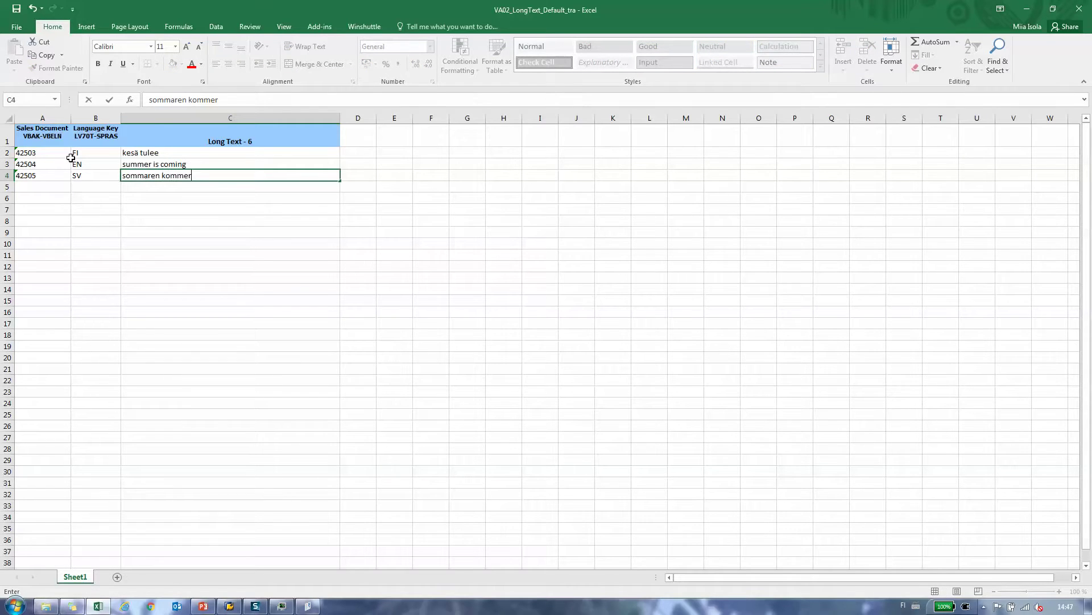
pyautogui.press('Up')
pyautogui.press('Up')
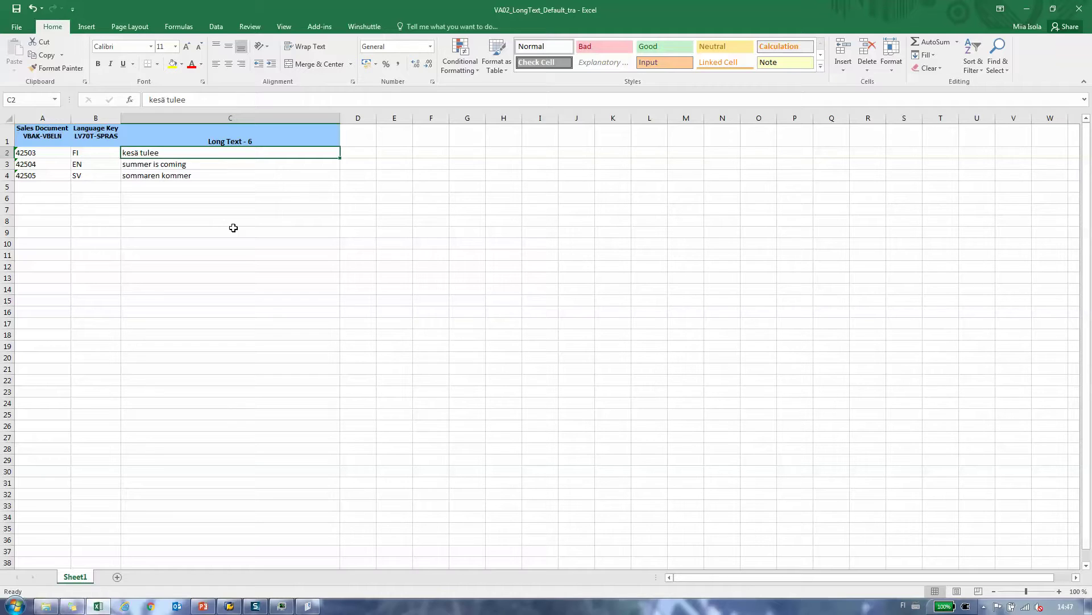
# Step: Change the Finnish text in C2 to 'kesä tule jo'
pyautogui.press('Down')
pyautogui.press('Up')
pyautogui.press('F2')
pyautogui.press('BackSpace')
pyautogui.write('jo')
pyautogui.press('Return')
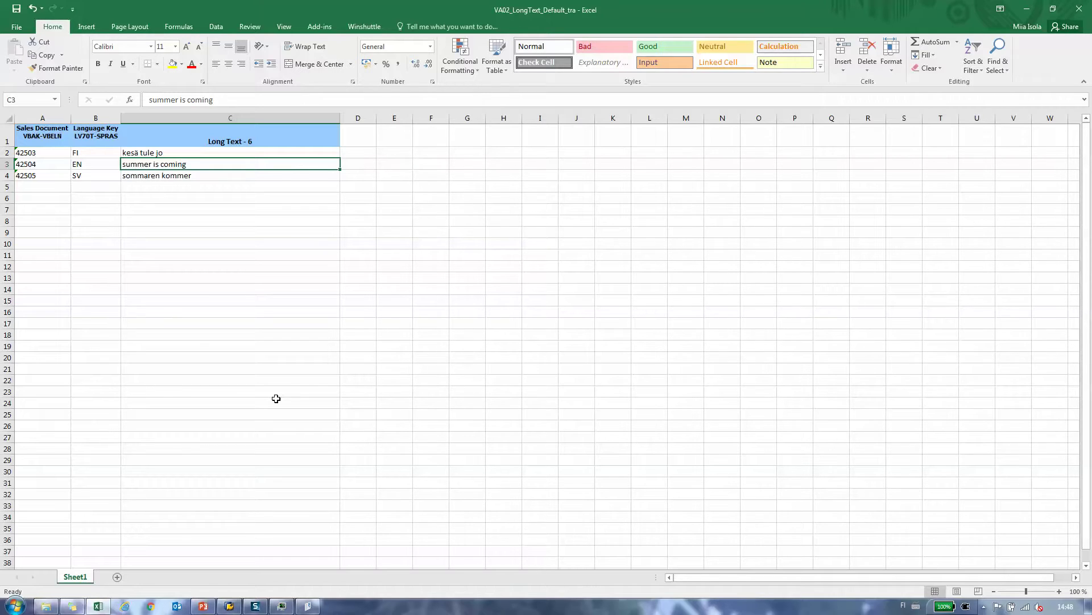
# Step: Close Excel, test-run the VA02 script against SAP, and reopen the workbook's Log column
pyautogui.click(1079, 10)
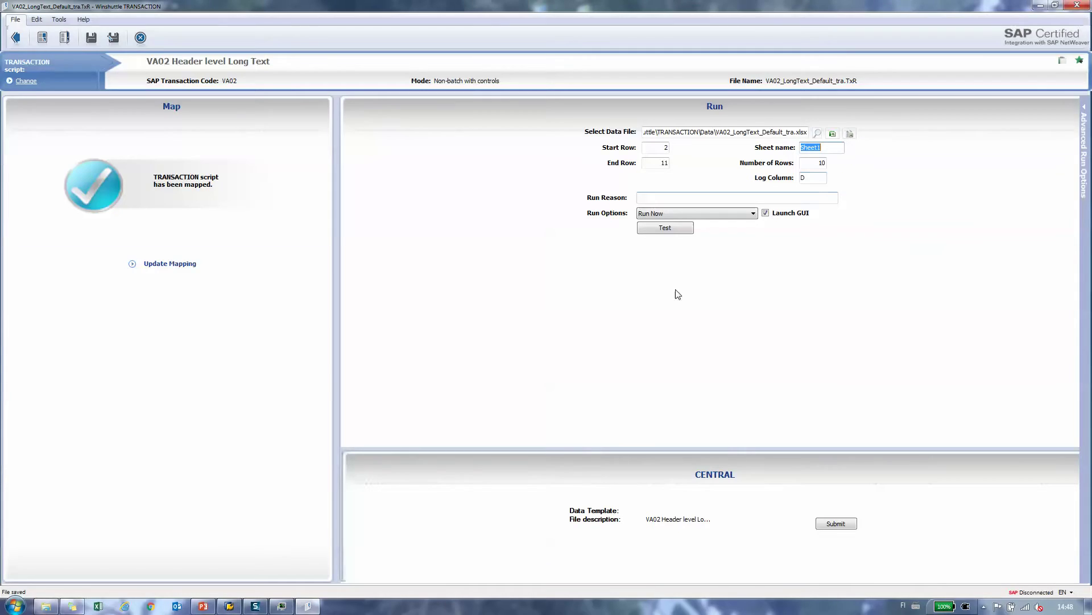
pyautogui.click(668, 229)
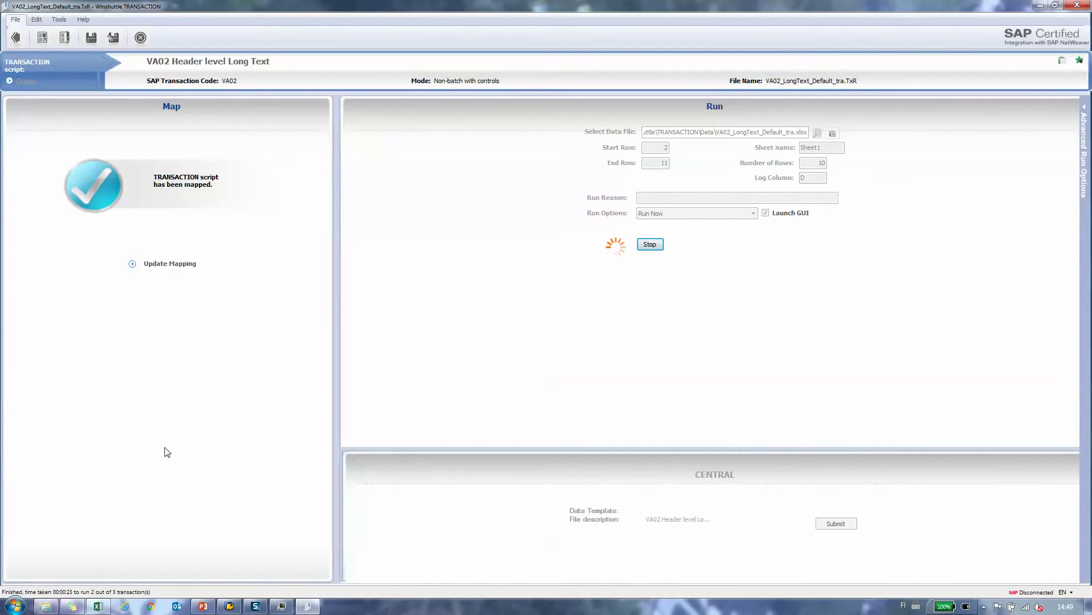
pyautogui.rightClick(99, 607)
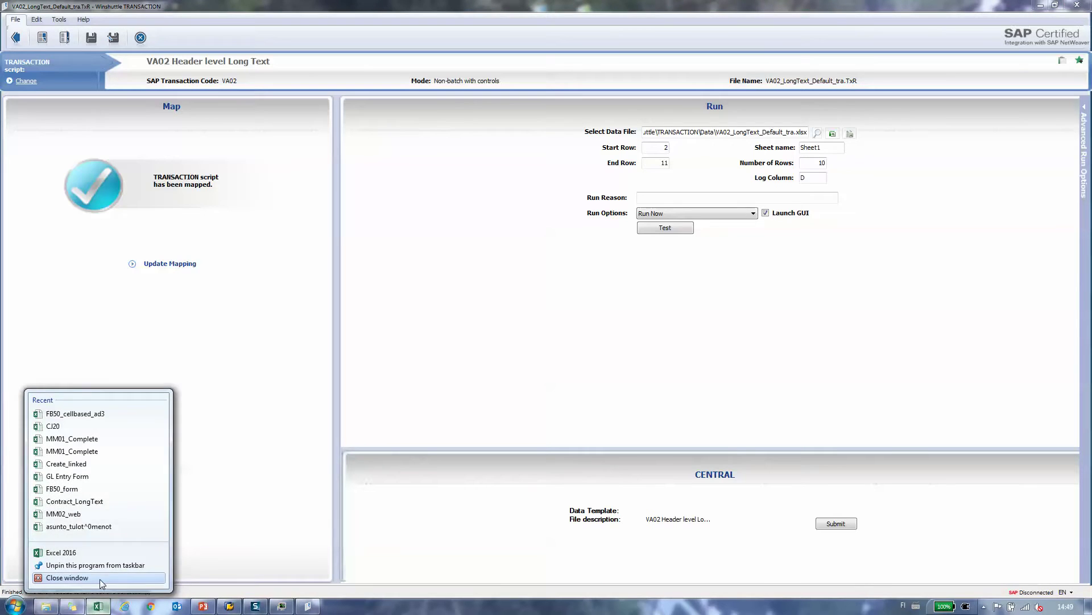
pyautogui.click(100, 578)
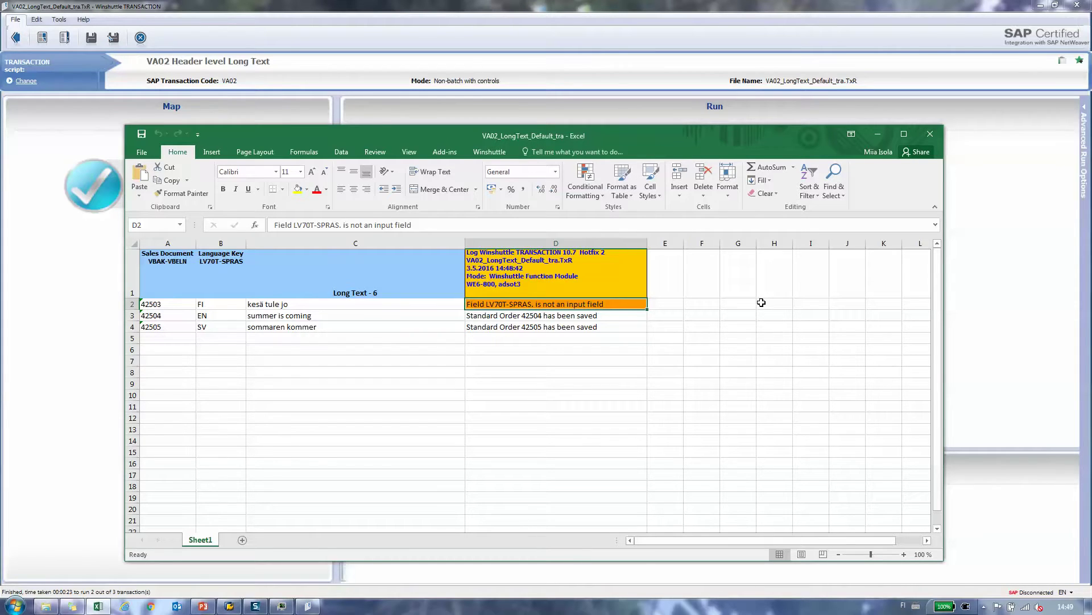
pyautogui.click(904, 134)
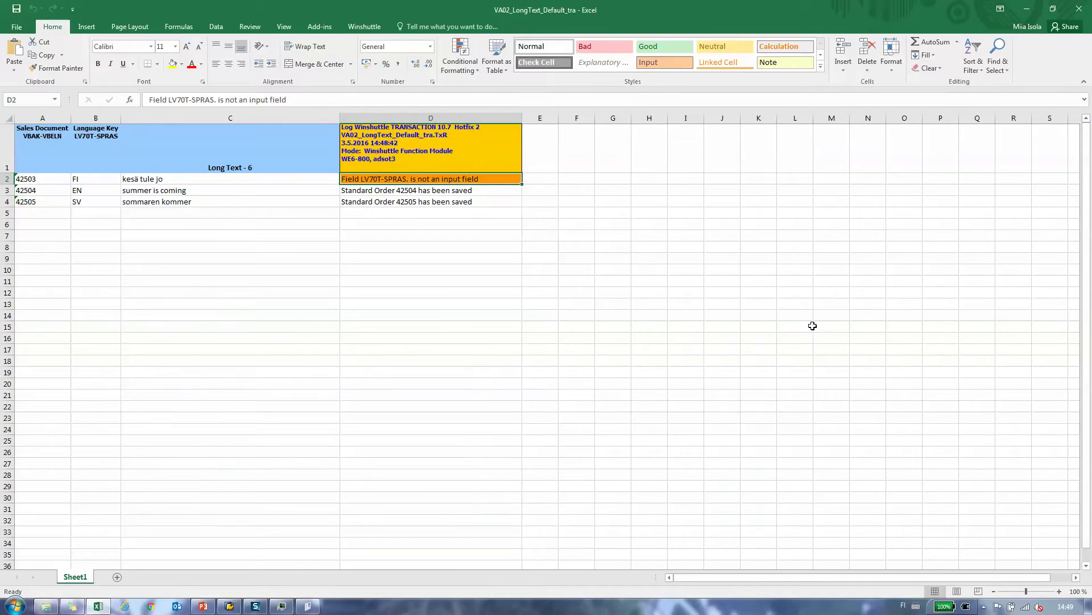
pyautogui.click(646, 241)
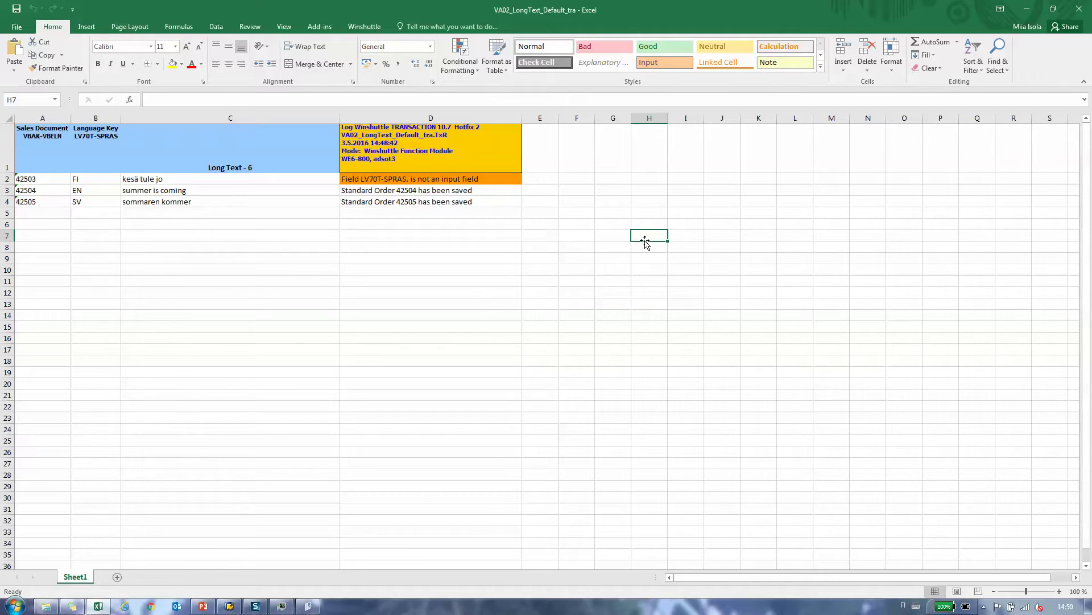
pyautogui.click(1084, 15)
# Step: Save the long-text script, then start a new recording for transaction va02
pyautogui.click(16, 38)
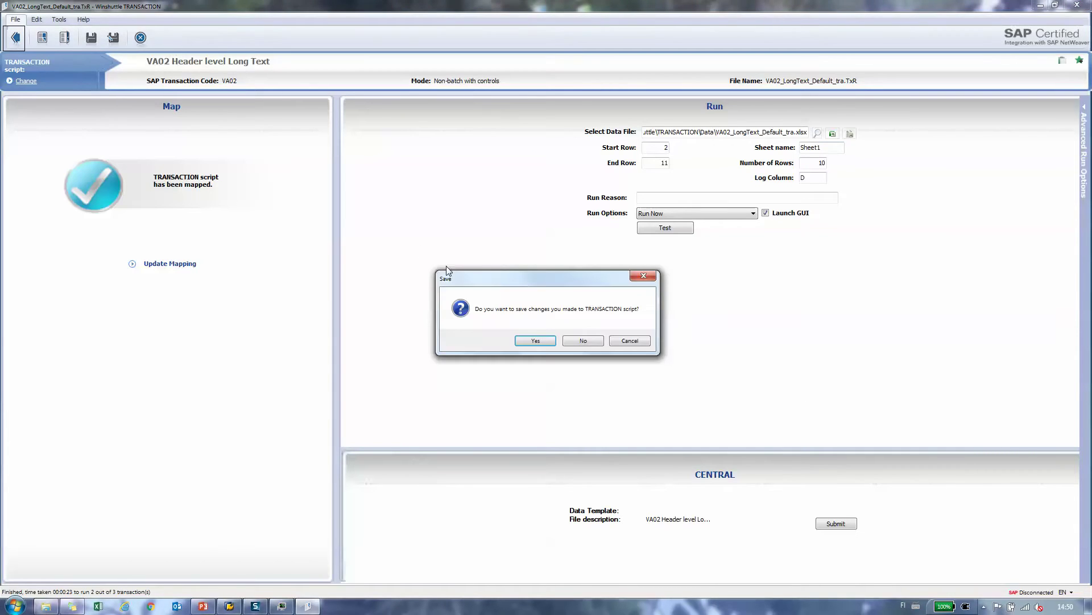
pyautogui.click(536, 340)
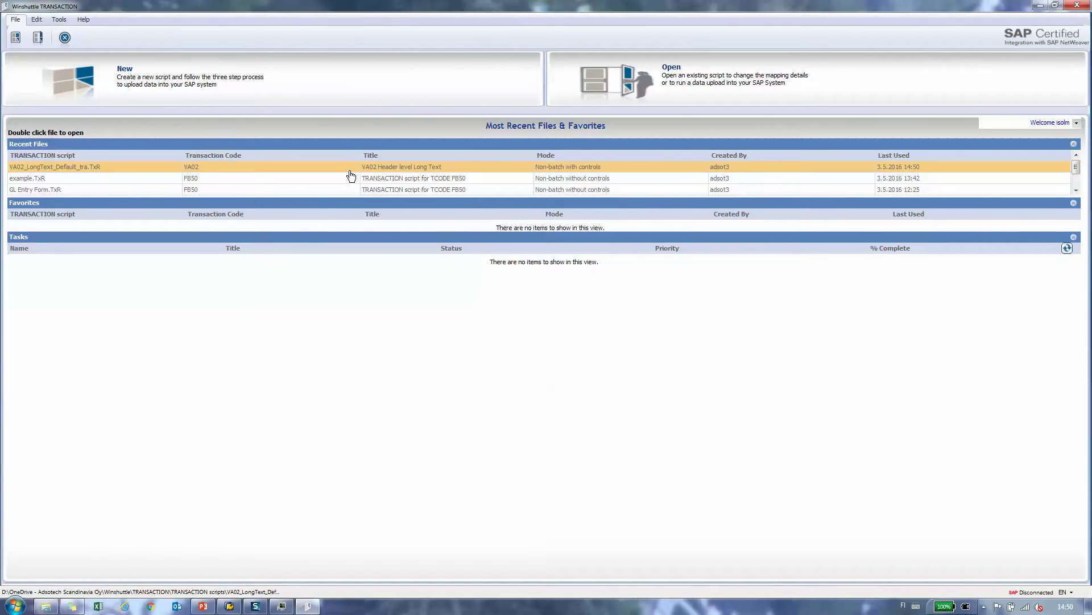
pyautogui.click(152, 82)
pyautogui.write('va02')
pyautogui.press('Return')
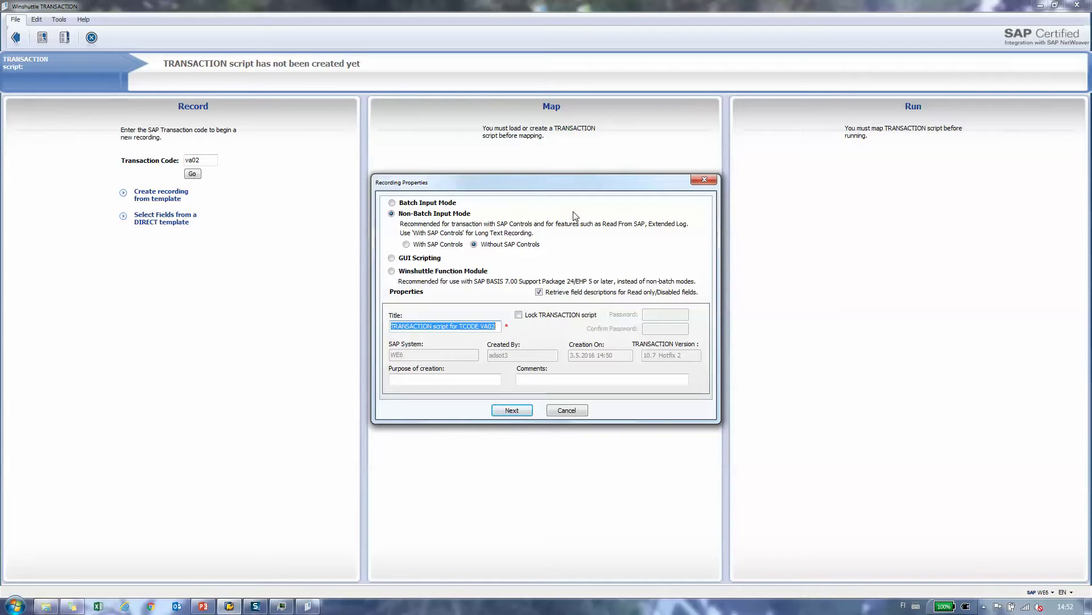
# Step: Start a Batch Input Mode recording titled 'VA02 Header Level Long Text'
pyautogui.click(424, 204)
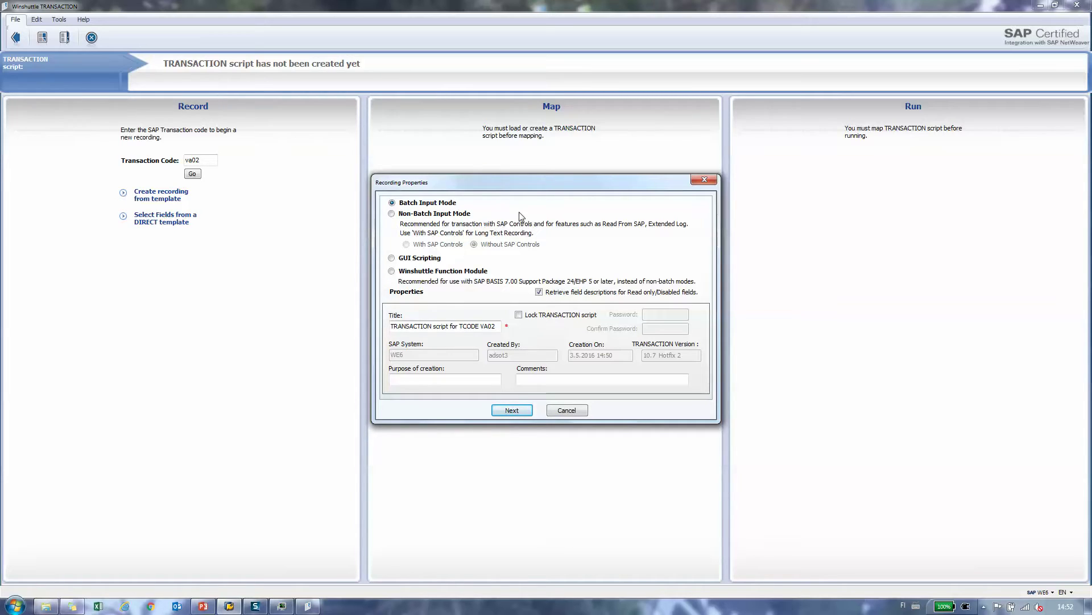
pyautogui.click(497, 329)
pyautogui.press('BackSpace')
pyautogui.press('BackSpace')
pyautogui.press('BackSpace')
pyautogui.press('BackSpace')
pyautogui.press('BackSpace')
pyautogui.press('BackSpace')
pyautogui.press('BackSpace')
pyautogui.press('BackSpace')
pyautogui.press('BackSpace')
pyautogui.press('BackSpace')
pyautogui.press('BackSpace')
pyautogui.press('BackSpace')
pyautogui.press('BackSpace')
pyautogui.press('BackSpace')
pyautogui.press('BackSpace')
pyautogui.press('BackSpace')
pyautogui.press('BackSpace')
pyautogui.press('BackSpace')
pyautogui.press('BackSpace')
pyautogui.press('BackSpace')
pyautogui.press('BackSpace')
pyautogui.press('BackSpace')
pyautogui.press('BackSpace')
pyautogui.press('BackSpace')
pyautogui.press('BackSpace')
pyautogui.press('BackSpace')
pyautogui.press('BackSpace')
pyautogui.press('BackSpace')
pyautogui.press('BackSpace')
pyautogui.press('BackSpace')
pyautogui.press('BackSpace')
pyautogui.write('VA02 ')
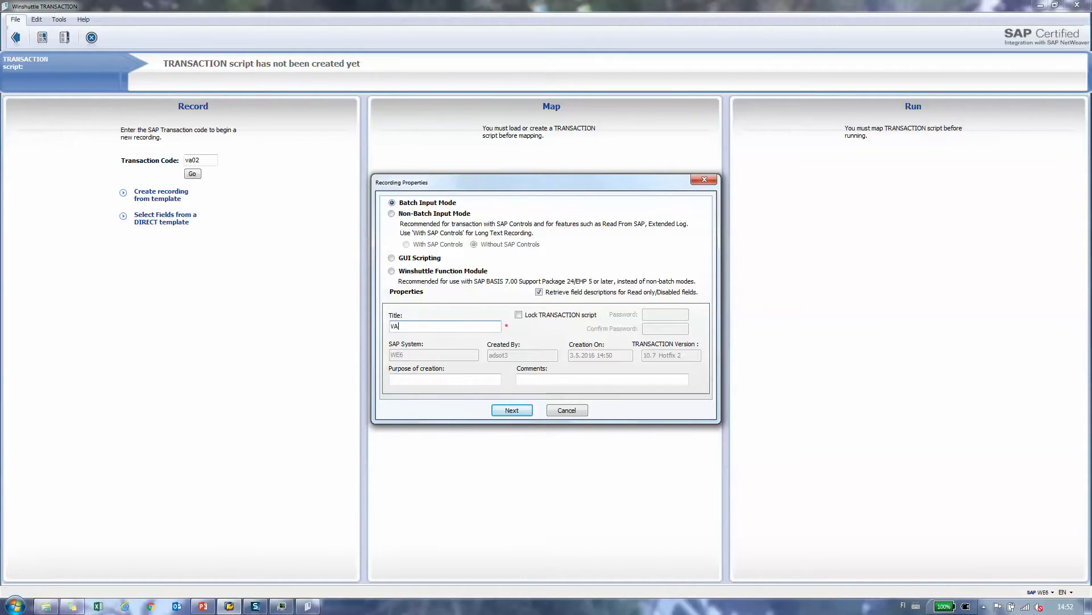
pyautogui.write('Header Level Long Text')
pyautogui.press('super+d')
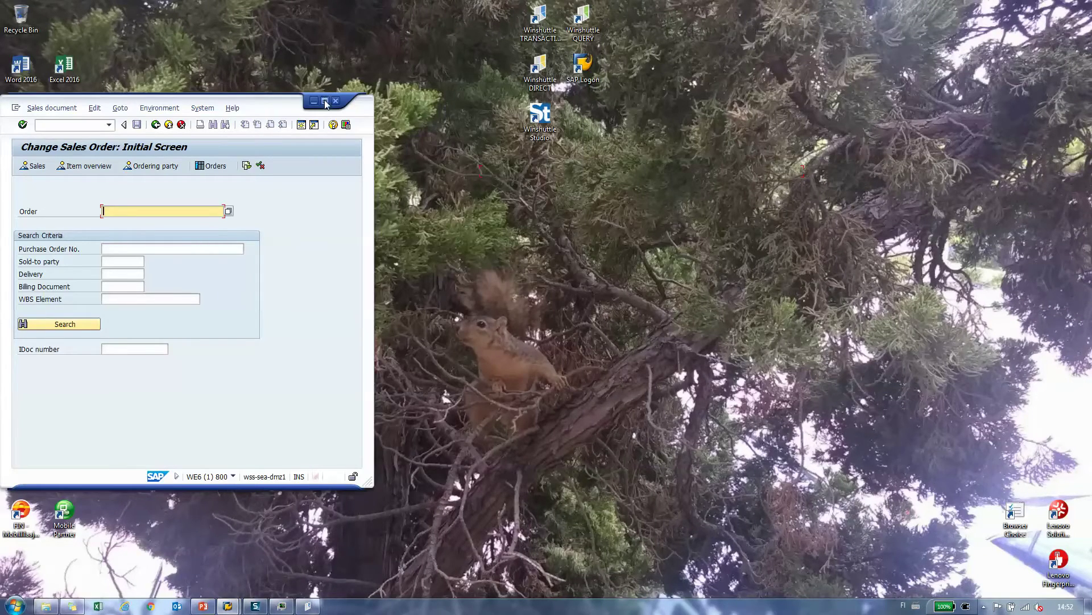
# Step: Open sales order 42503 in the maximized SAP window and show its Header Data Texts tab
pyautogui.click(324, 100)
pyautogui.write('42503')
pyautogui.press('Return')
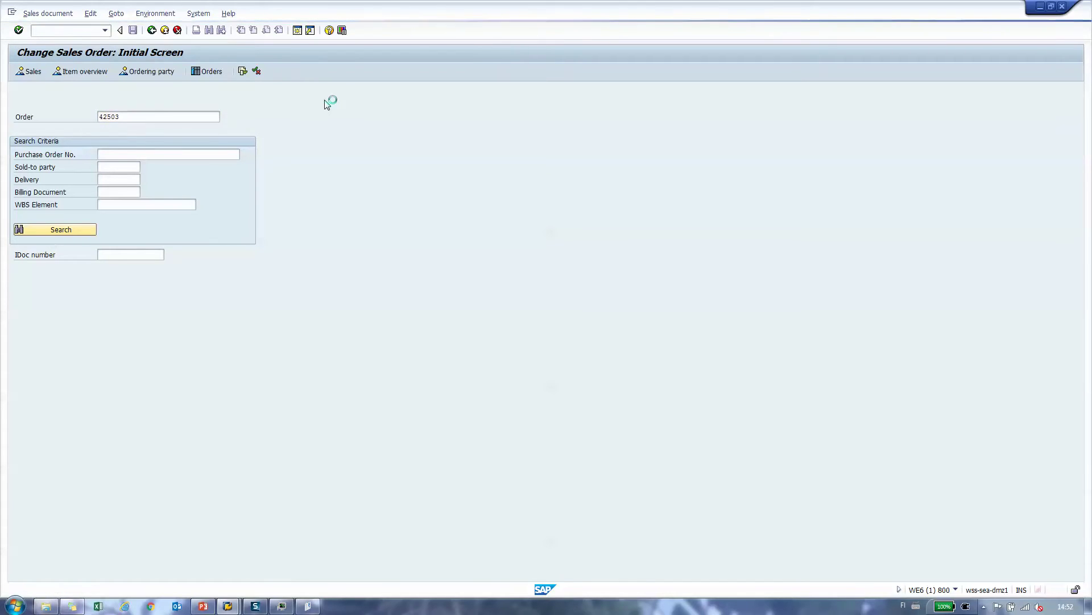
pyautogui.click(337, 128)
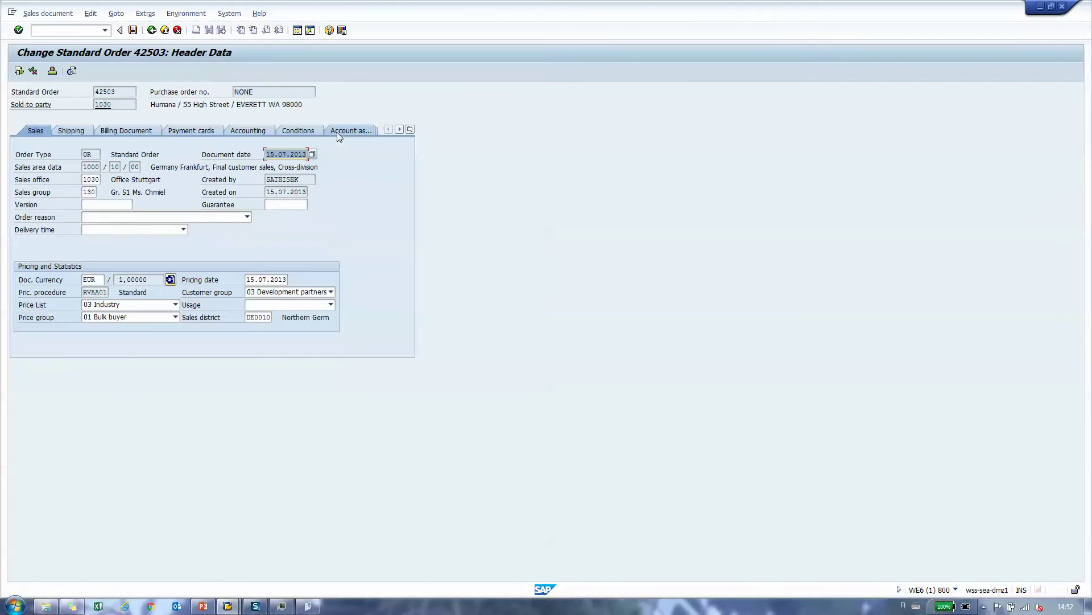
pyautogui.click(409, 129)
pyautogui.click(425, 243)
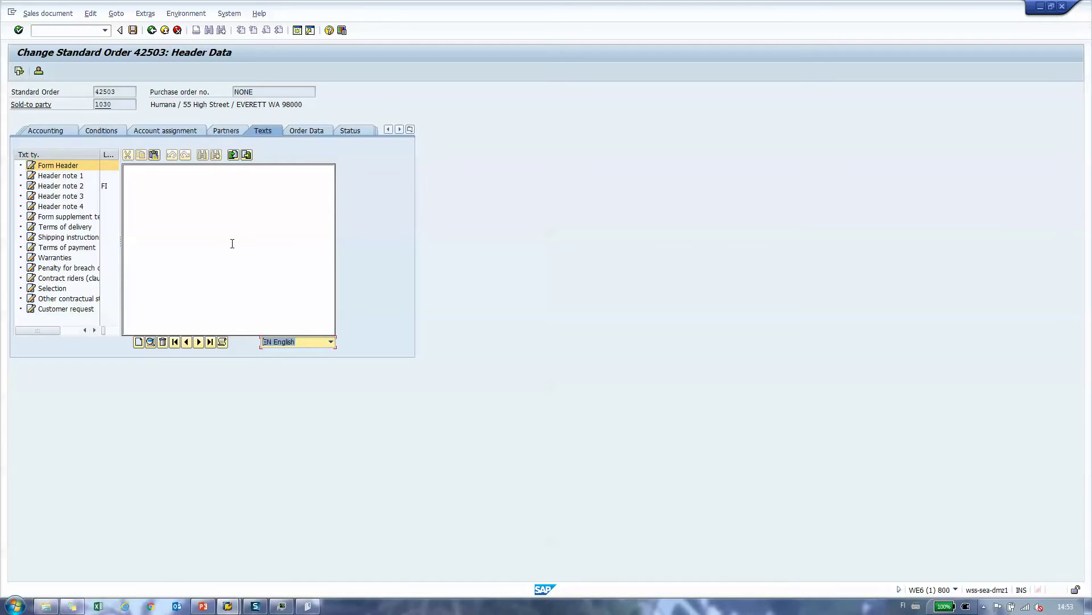
# Step: Open Header note 1 for editing with ES Spanish as the text language
pyautogui.click(200, 343)
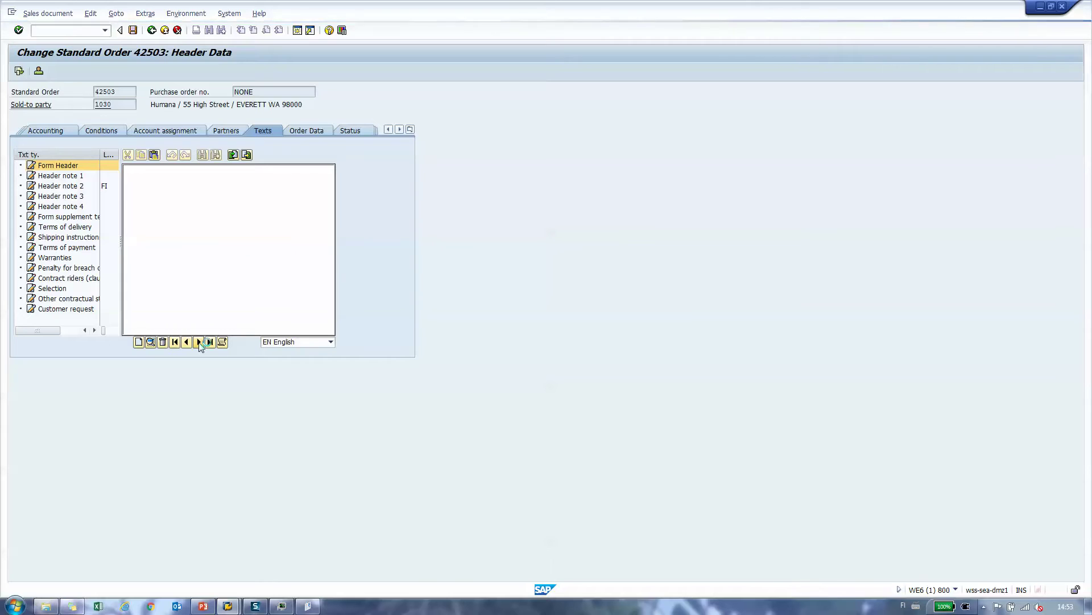
pyautogui.click(199, 343)
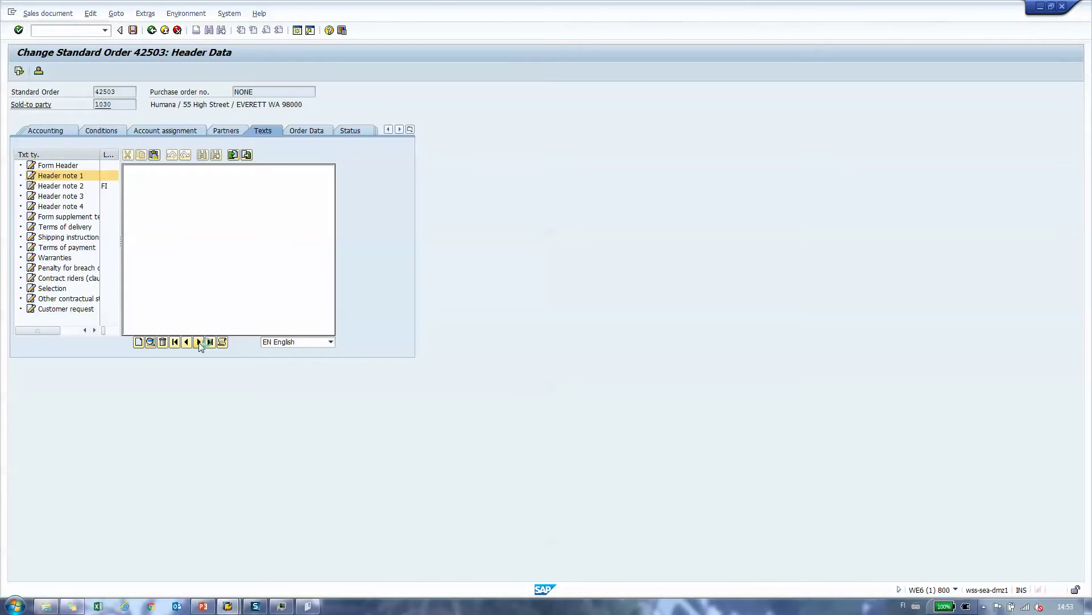
pyautogui.click(331, 342)
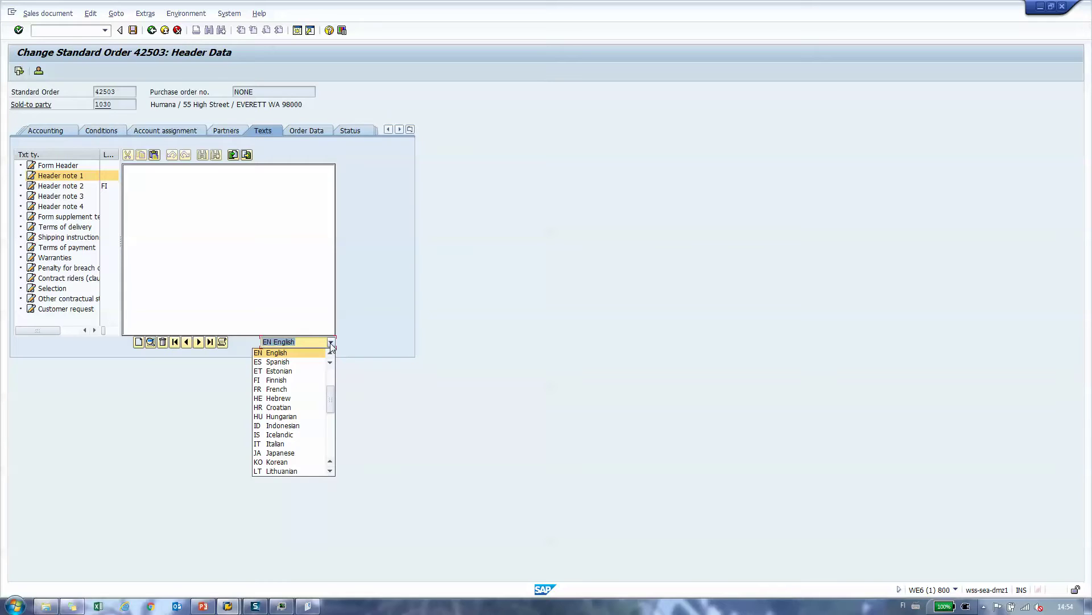
pyautogui.click(290, 363)
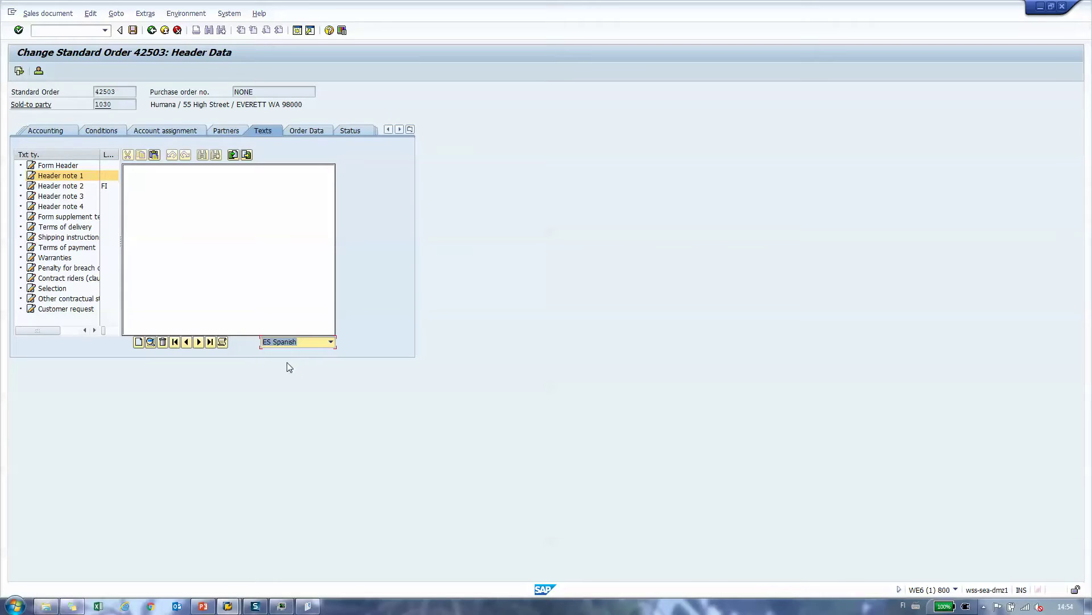
pyautogui.click(150, 342)
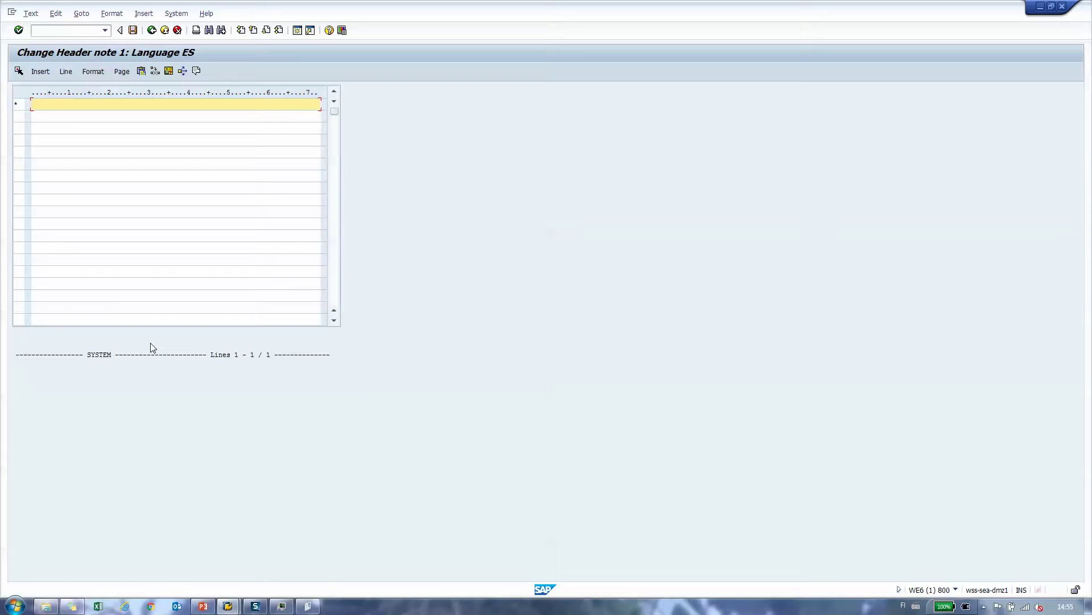
# Step: Add empty lines to the header note until it shows Lines 1 - 6 / 6
pyautogui.press('Return')
pyautogui.press('Return')
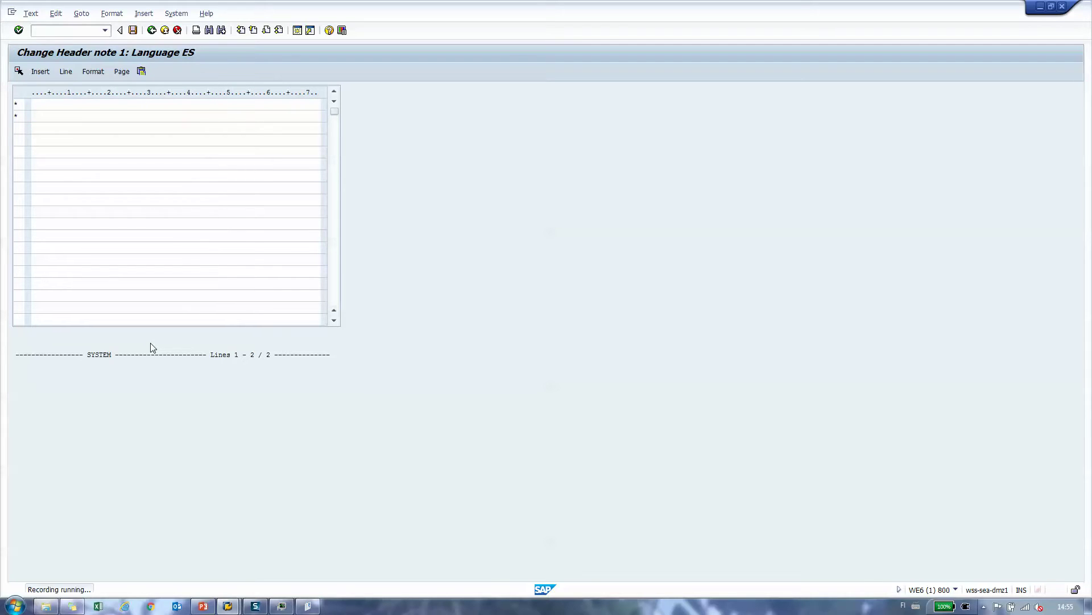
pyautogui.press('Return')
pyautogui.press('Return')
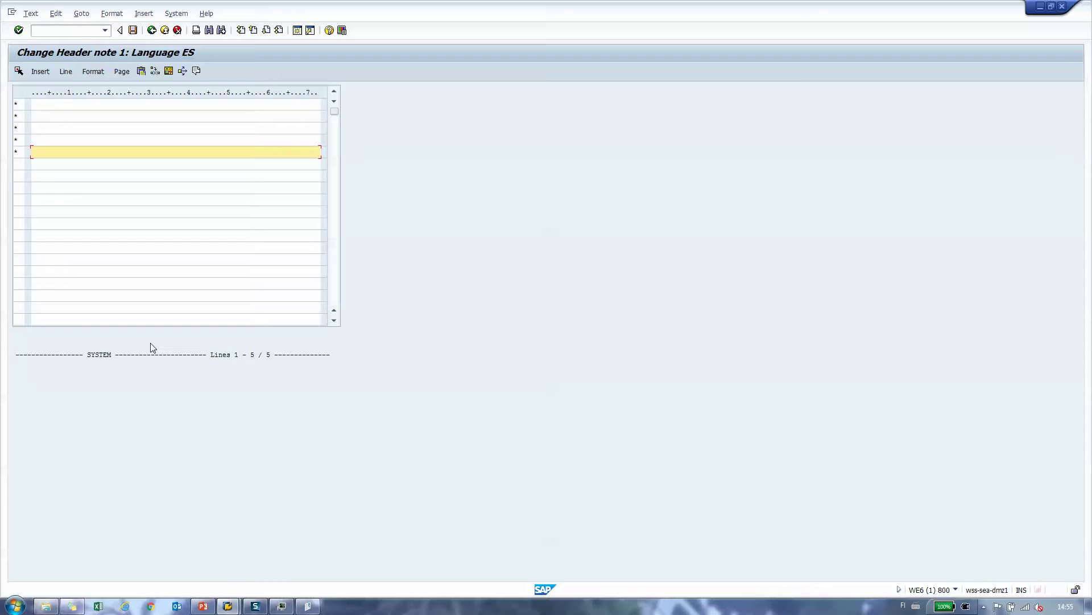
pyautogui.press('Return')
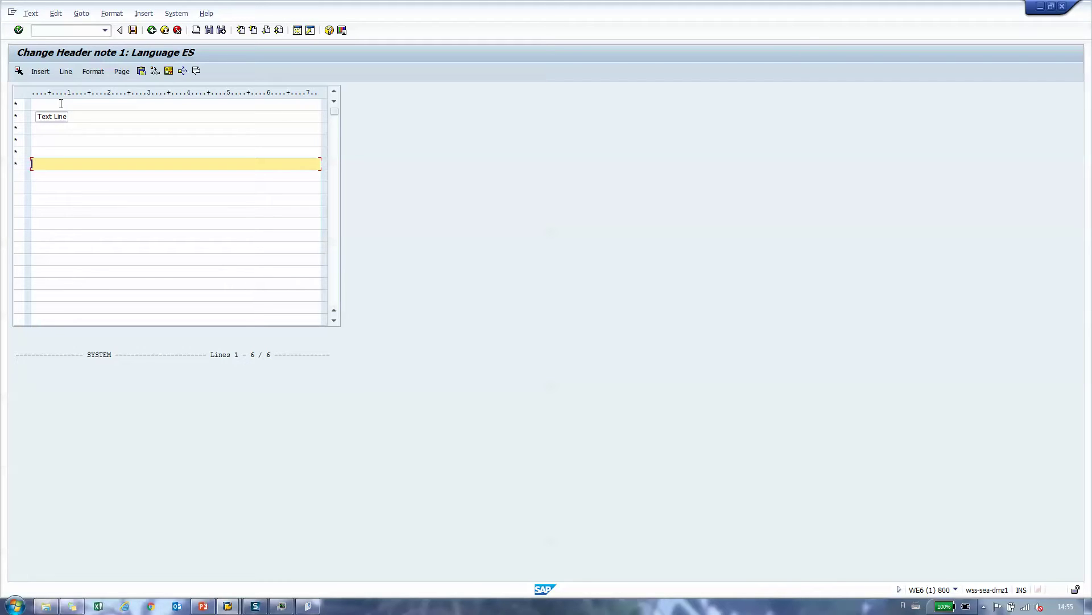
# Step: Fill the six note lines with jfeaifds, f, y, y, y, y
pyautogui.click(61, 104)
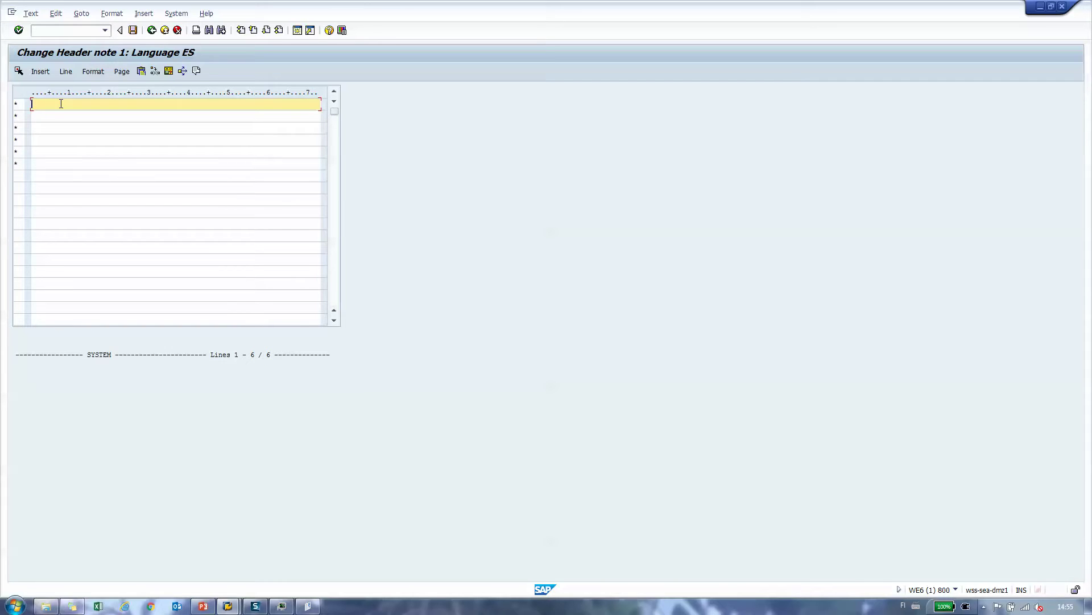
pyautogui.write('jfeaifds')
pyautogui.click(61, 115)
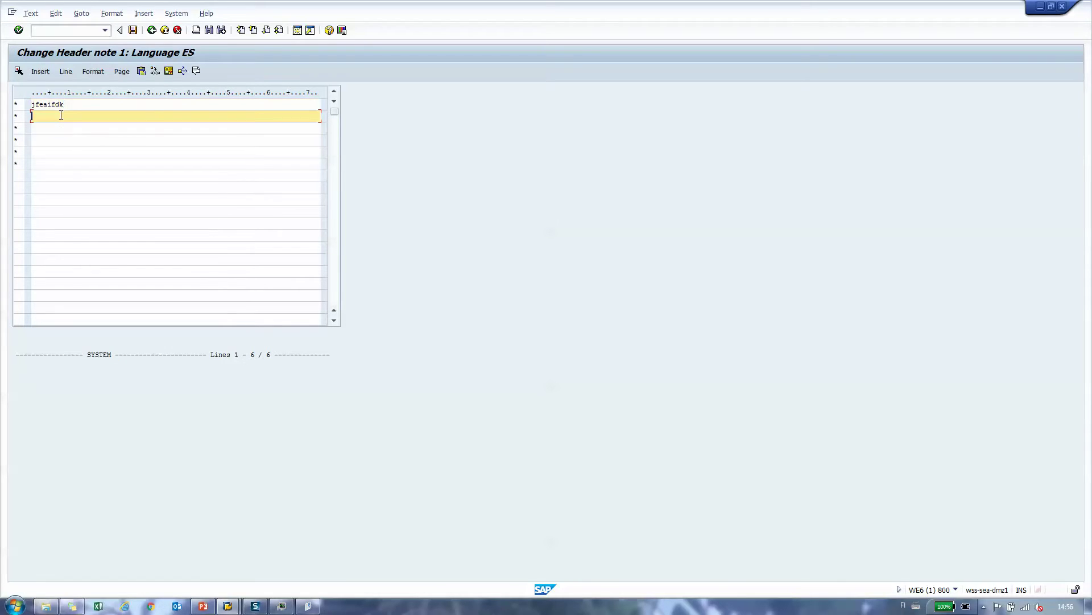
pyautogui.write('f')
pyautogui.click(52, 130)
pyautogui.write('y')
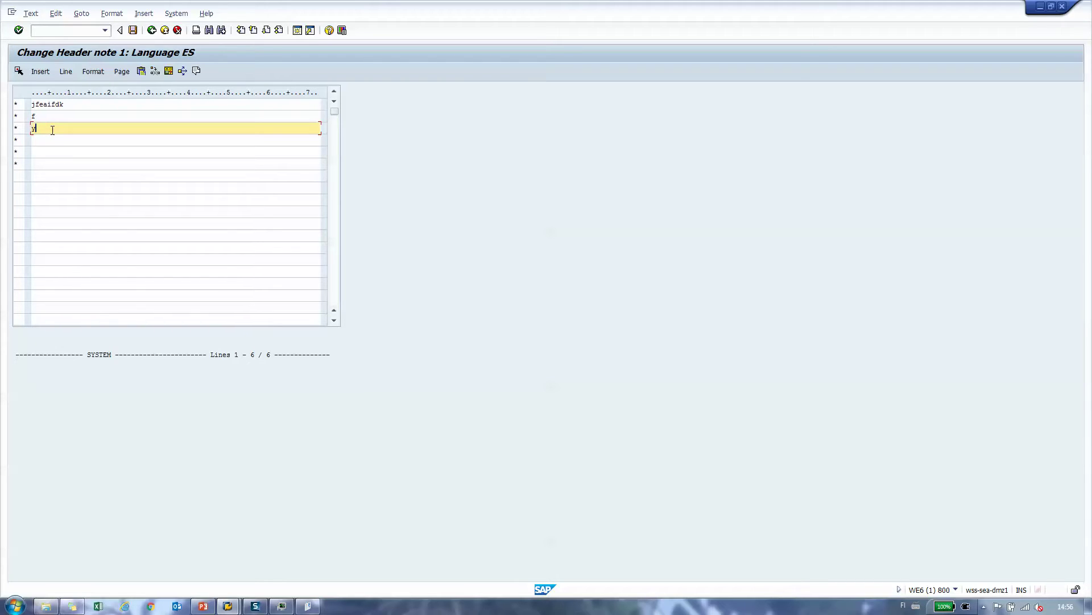
pyautogui.click(51, 139)
pyautogui.write('y')
pyautogui.press('Down')
pyautogui.write('y')
pyautogui.press('Down')
pyautogui.write('y')
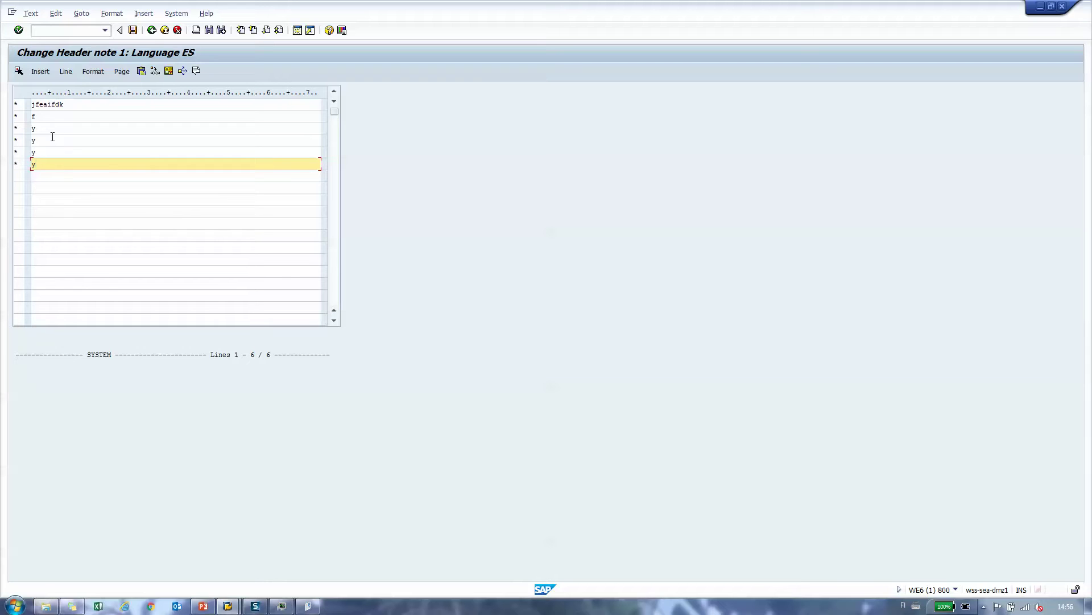
# Step: Save the Spanish header note text, go back, and save order 42503
pyautogui.click(152, 31)
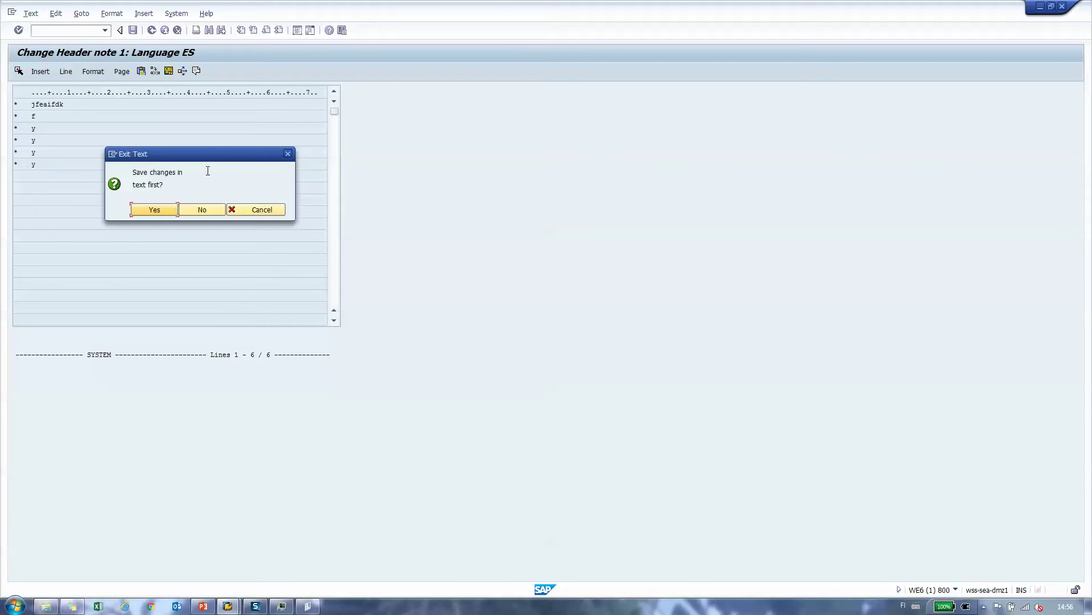
pyautogui.click(158, 210)
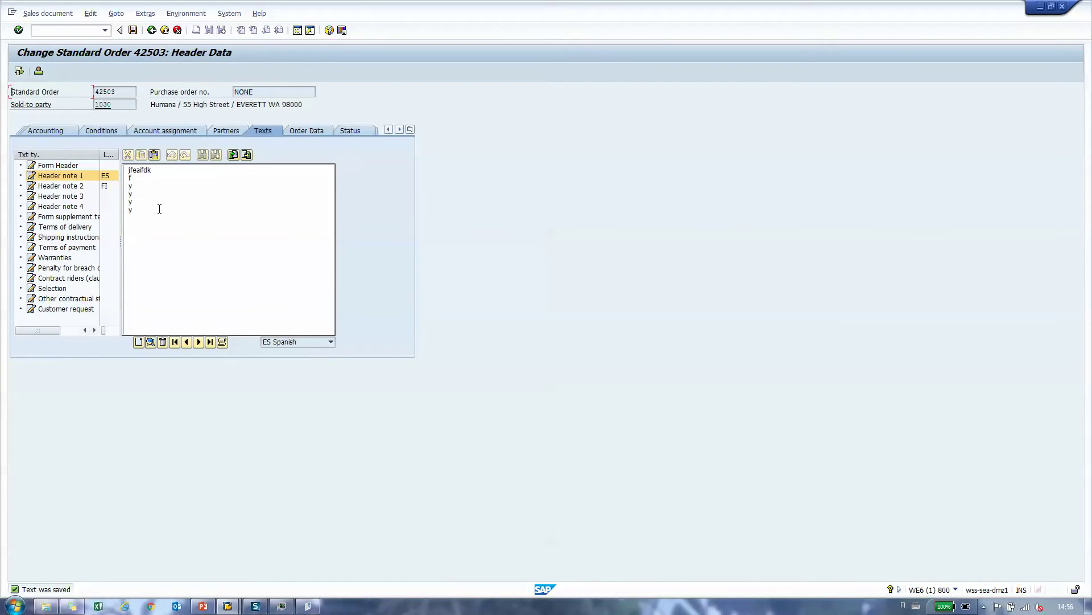
pyautogui.click(152, 30)
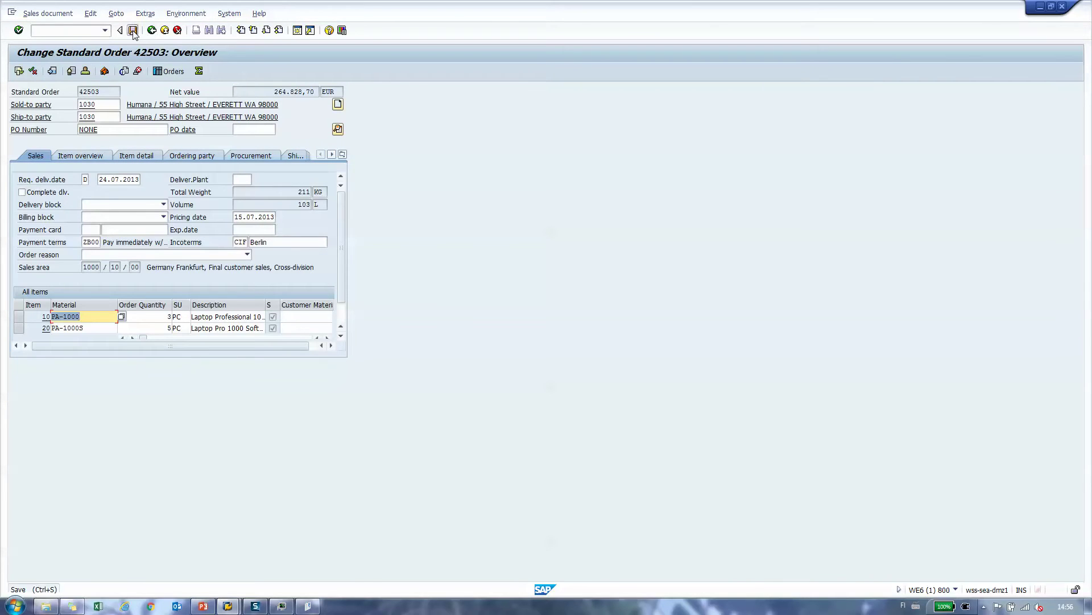
pyautogui.click(132, 30)
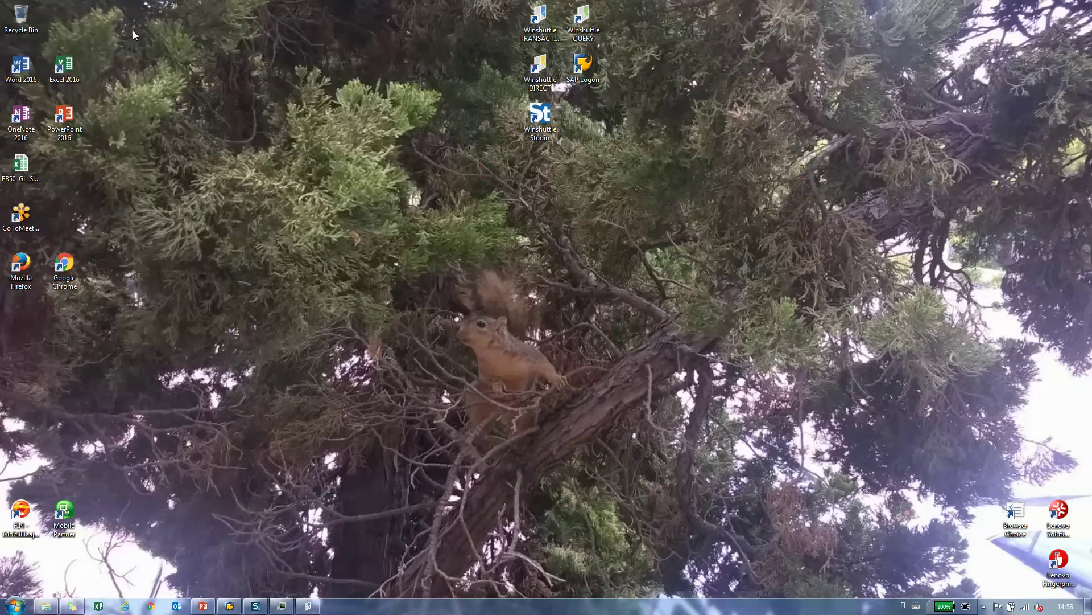
# Step: Back in Winshuttle TRANSACTION, create the field mapping for the recorded VA02 script
pyautogui.click(309, 607)
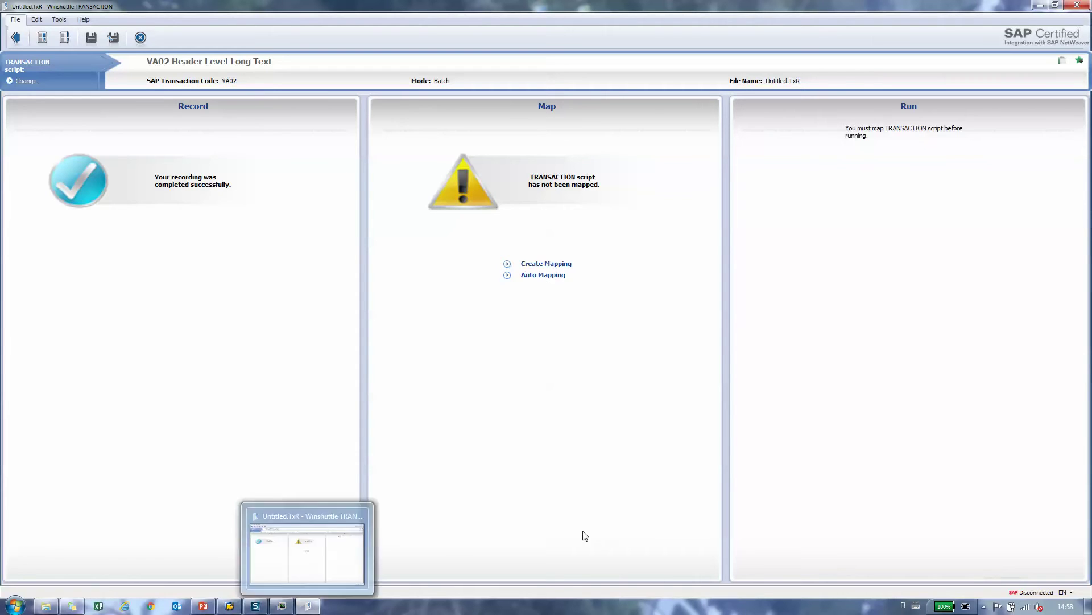
pyautogui.click(548, 264)
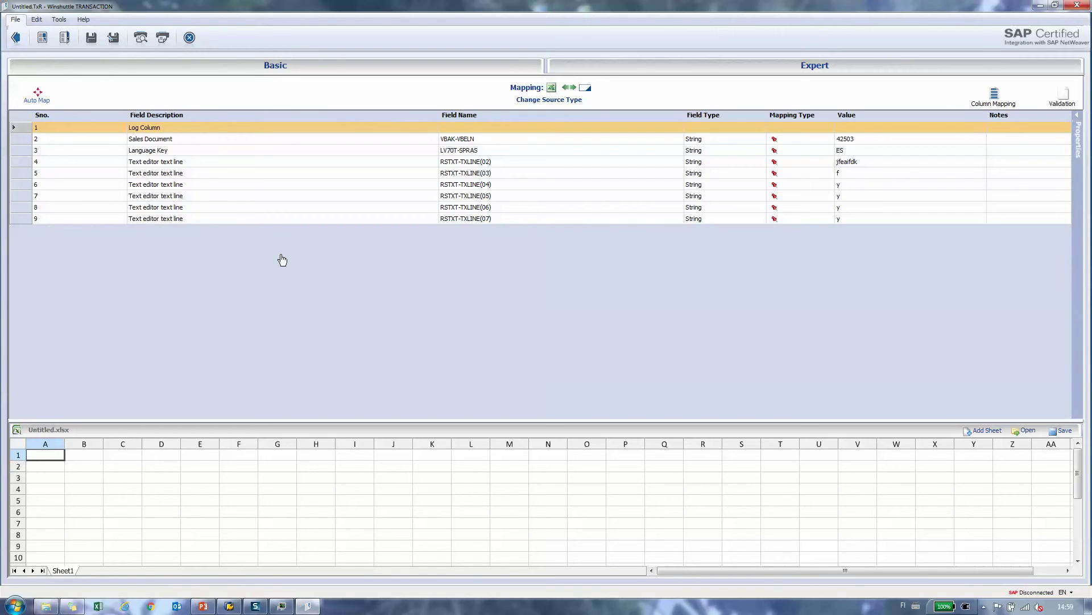
pyautogui.click(330, 164)
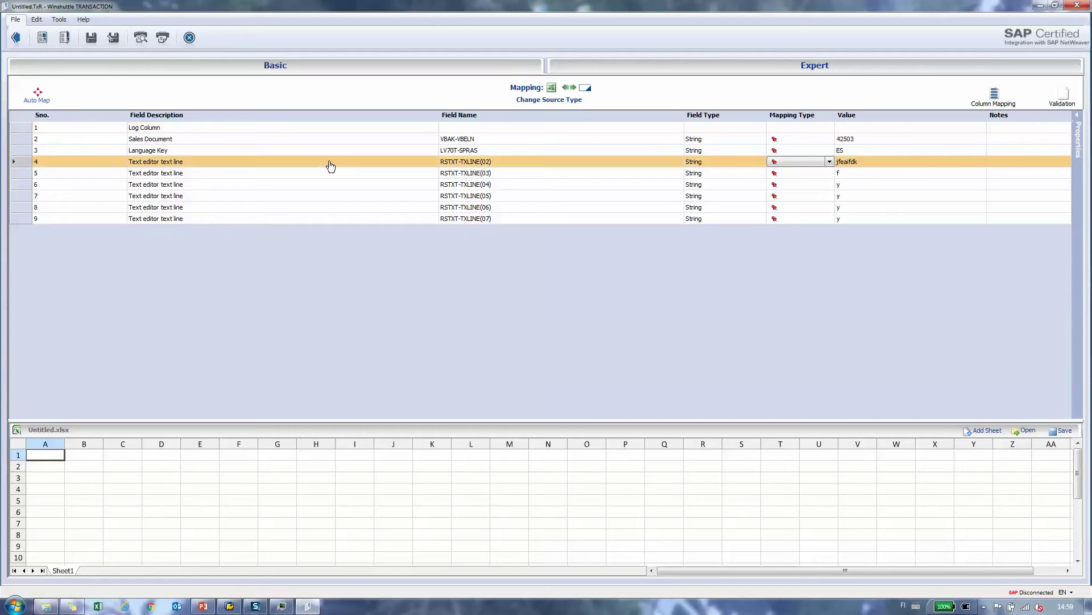
pyautogui.hotkey('shift', 'Down')
pyautogui.hotkey('shift', 'Down')
pyautogui.hotkey('shift', 'Down')
pyautogui.hotkey('shift', 'Down')
pyautogui.hotkey('shift', 'Down')
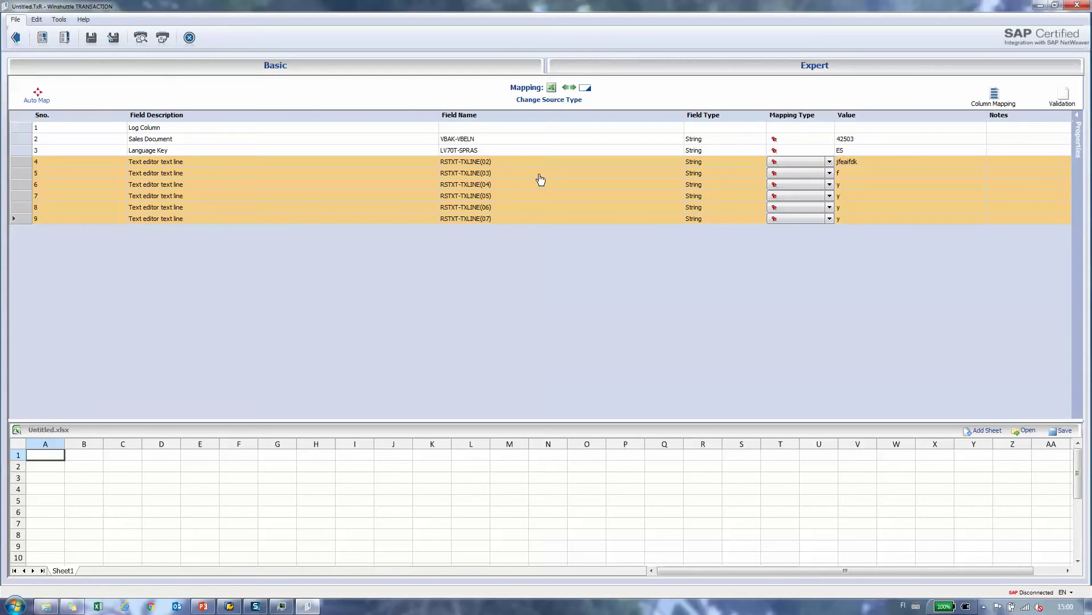
pyautogui.click(385, 196)
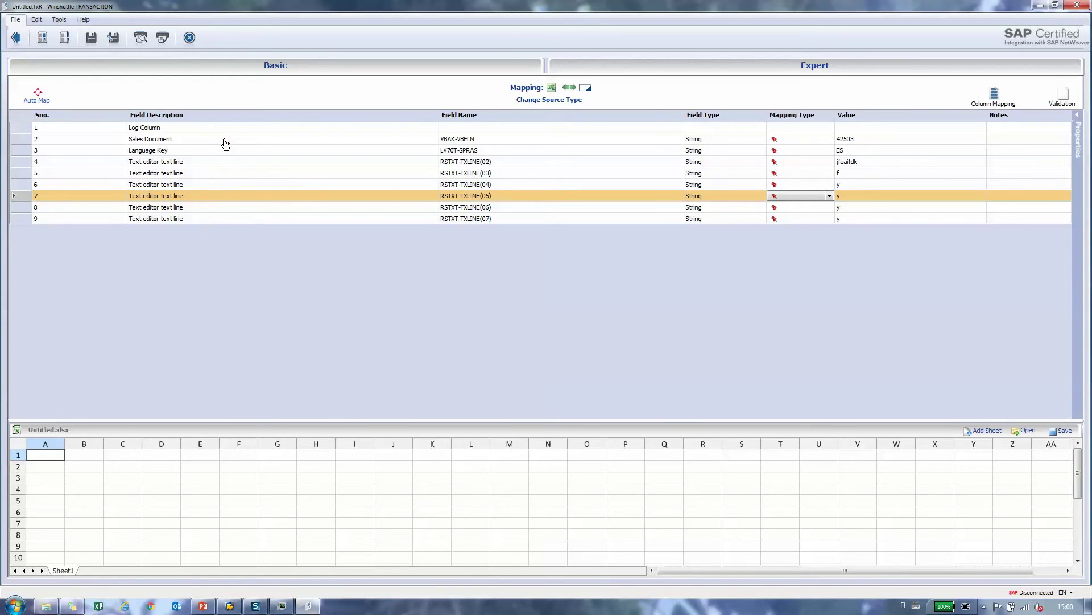
# Step: Map Sales Document, Language Key and text lines 02–04 to columns A–E
pyautogui.moveTo(224, 142); pyautogui.dragTo(56, 455)
pyautogui.moveTo(206, 152); pyautogui.dragTo(162, 477)
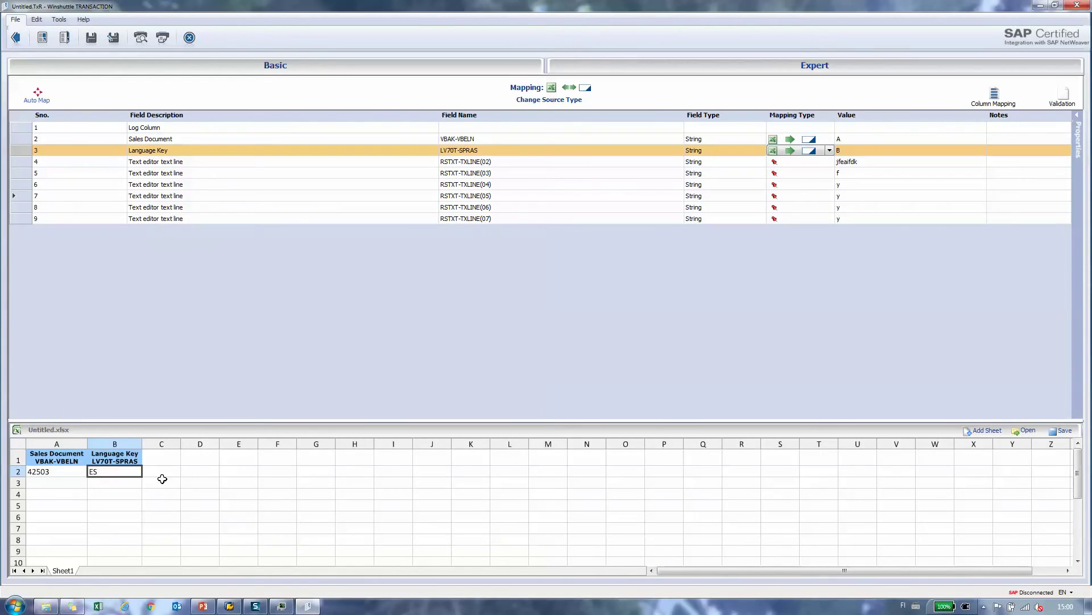
pyautogui.moveTo(191, 163); pyautogui.dragTo(227, 481)
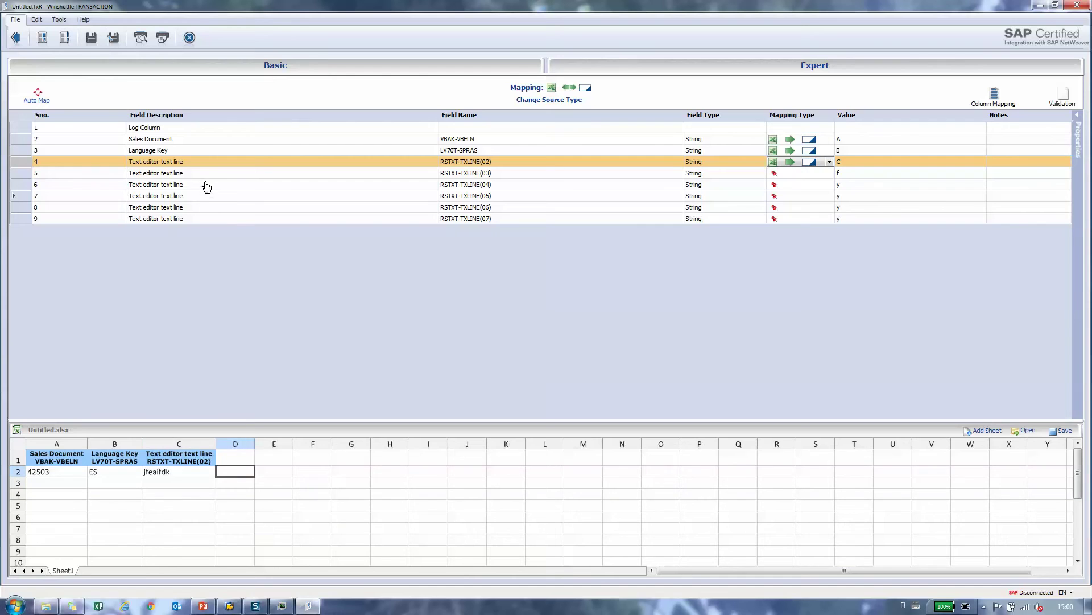
pyautogui.moveTo(211, 179); pyautogui.dragTo(303, 465)
pyautogui.doubleClick(227, 186)
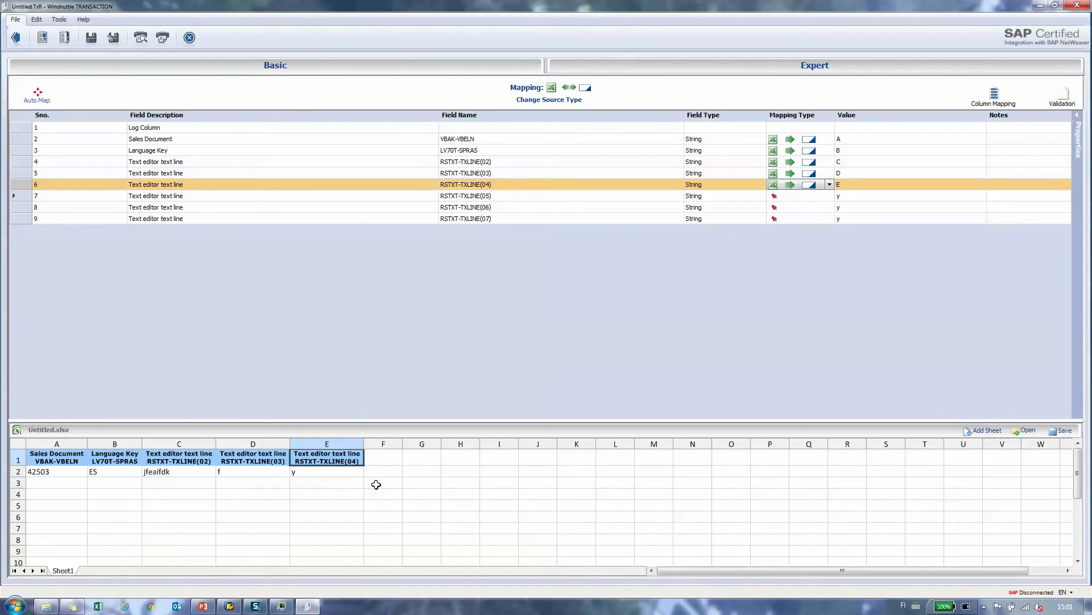
# Step: Undo the out-of-order TXLINE(07) mapping, map lines 05–07 to columns F–H, and finish
pyautogui.doubleClick(257, 218)
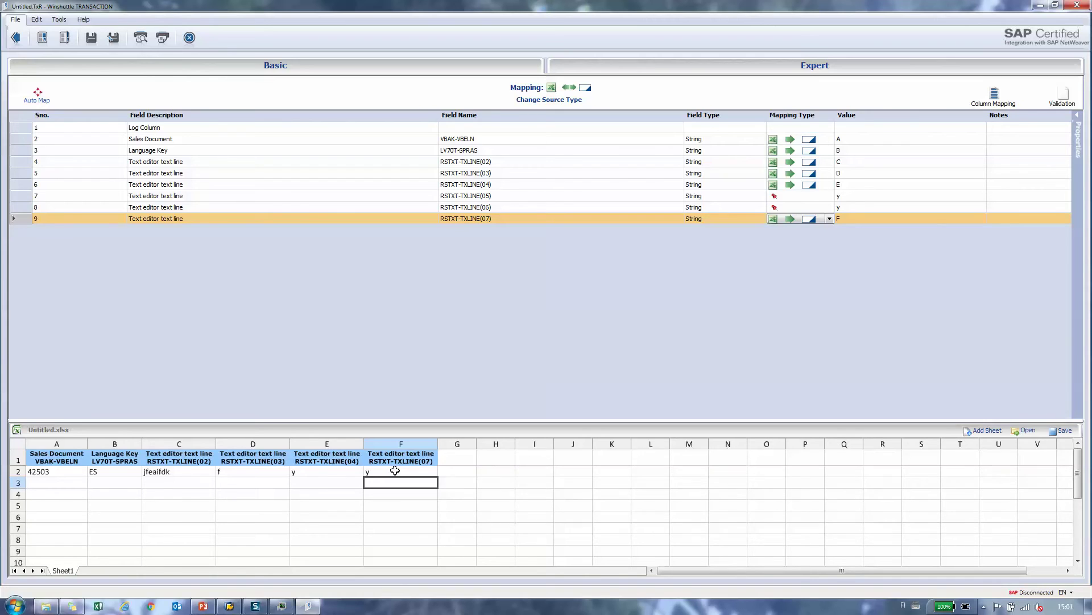
pyautogui.click(36, 19)
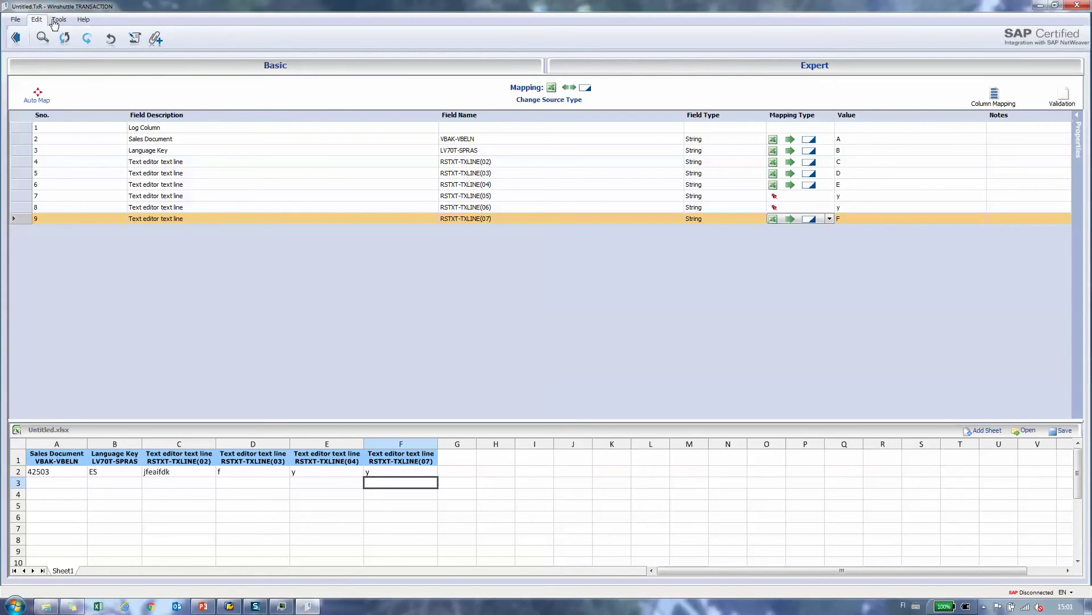
pyautogui.click(87, 39)
pyautogui.click(113, 57)
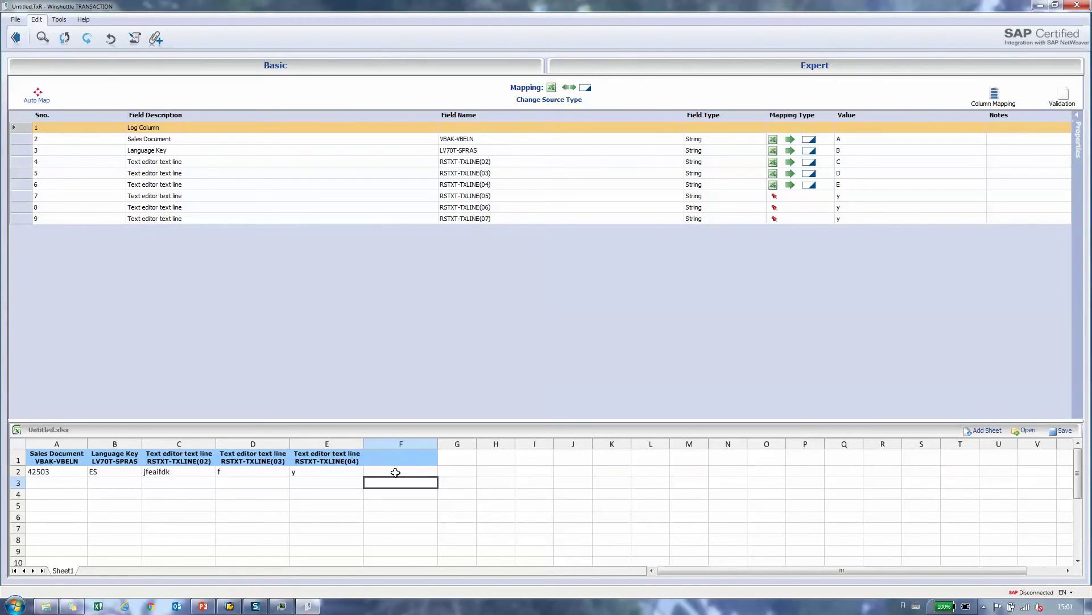
pyautogui.click(306, 198)
pyautogui.click(312, 208)
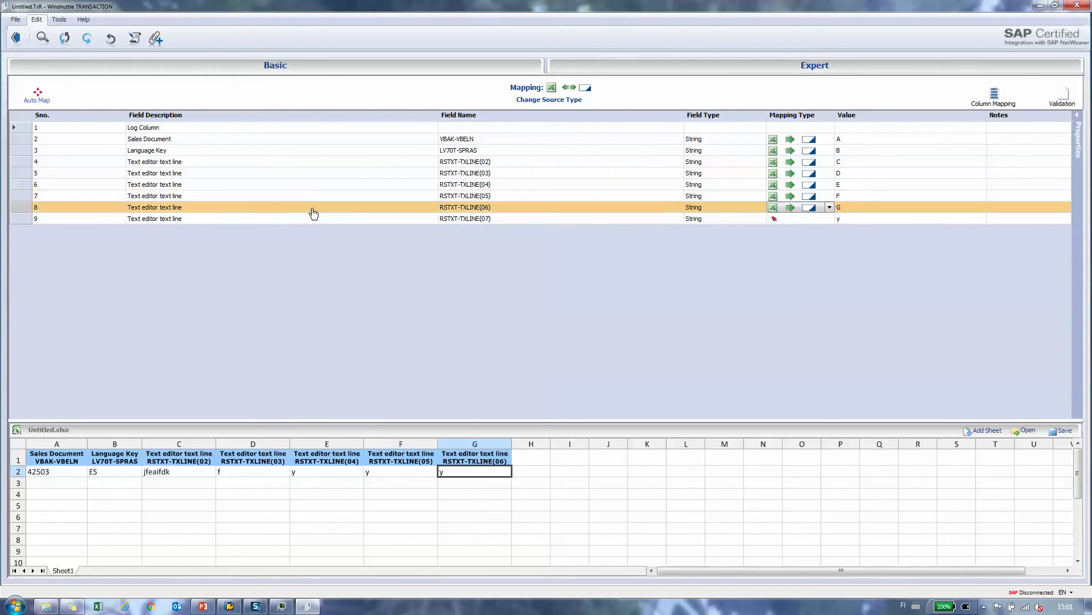
pyautogui.click(288, 220)
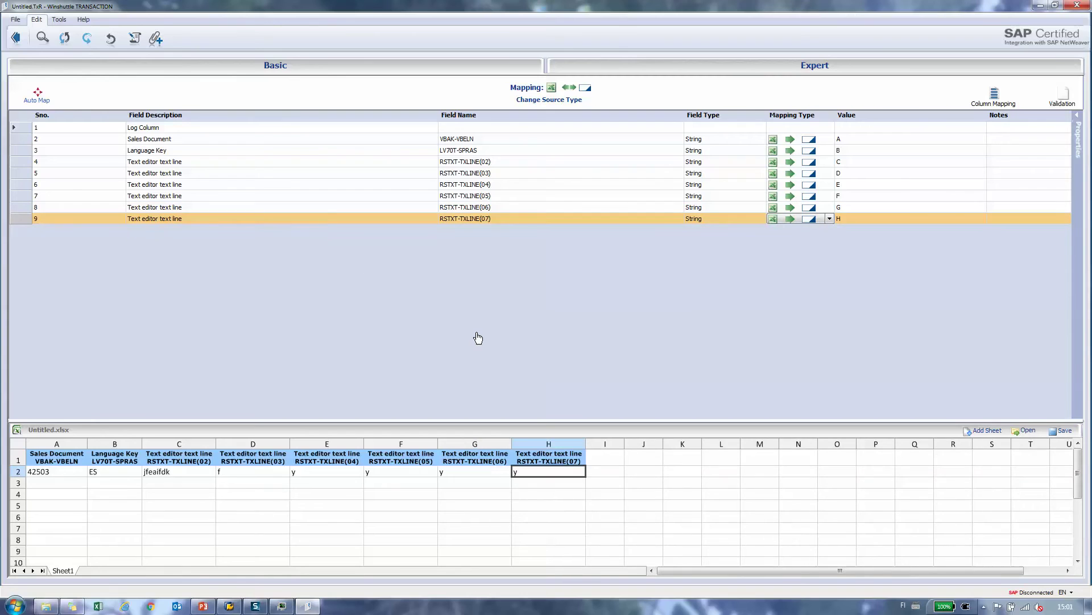
pyautogui.click(622, 490)
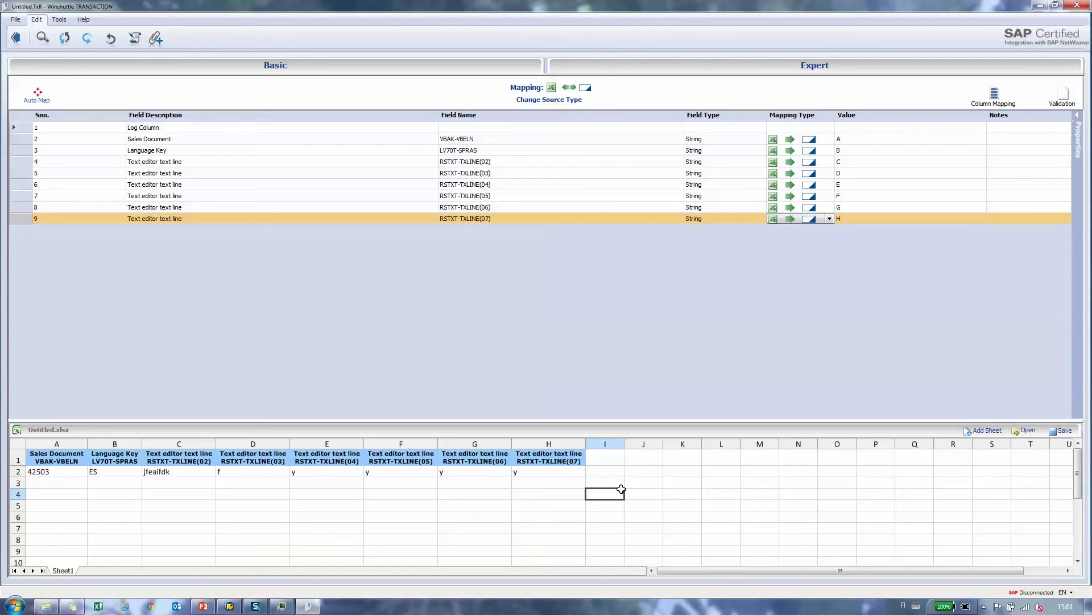
pyautogui.click(18, 45)
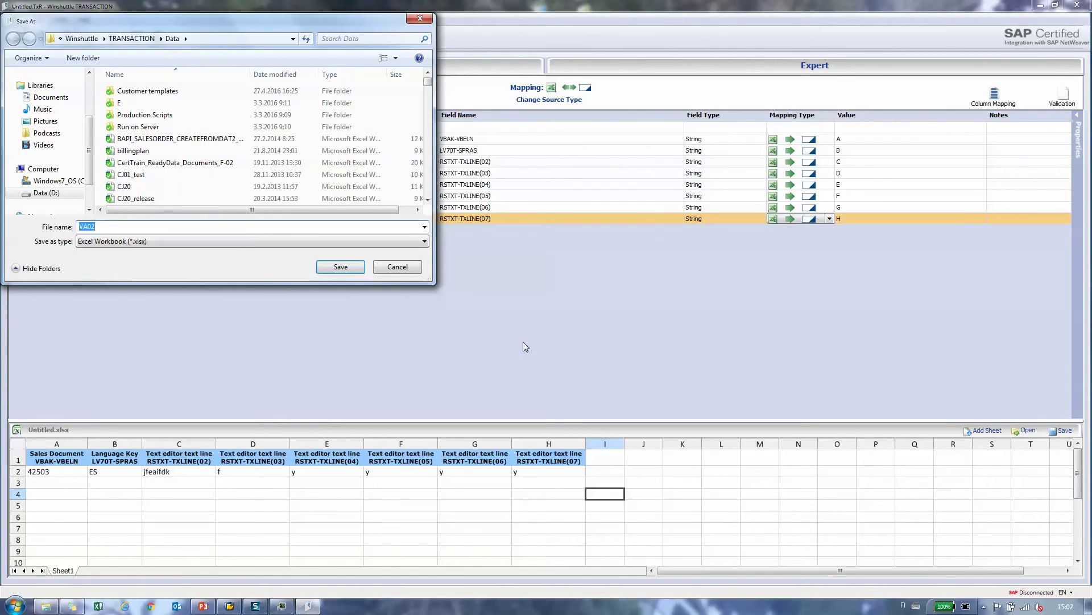
# Step: Save the data file as VA02_LongText_Line_t and the script as VA02_LongText_Line_tra.TxR, then open the data file
pyautogui.press('End')
pyautogui.write('_LongTex')
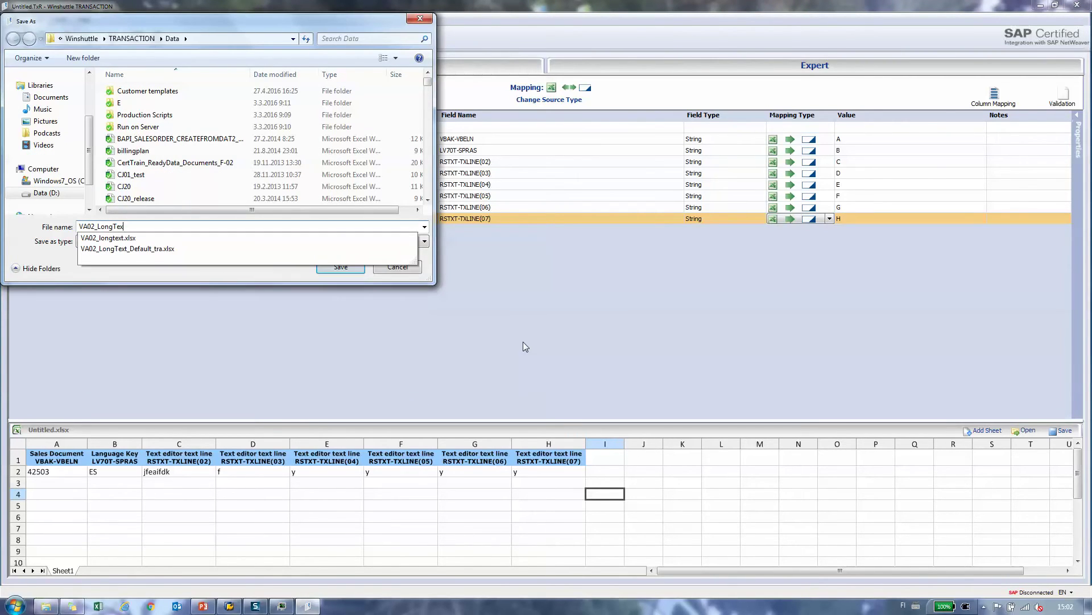
pyautogui.write('t_Line_tra')
pyautogui.press('Return')
pyautogui.click(536, 340)
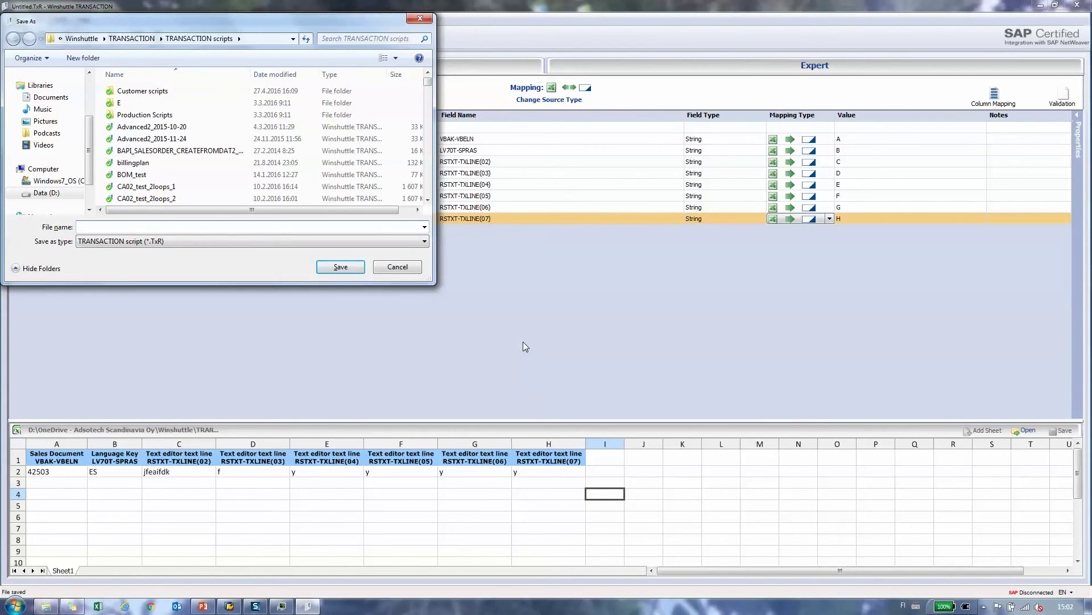
pyautogui.write('VA')
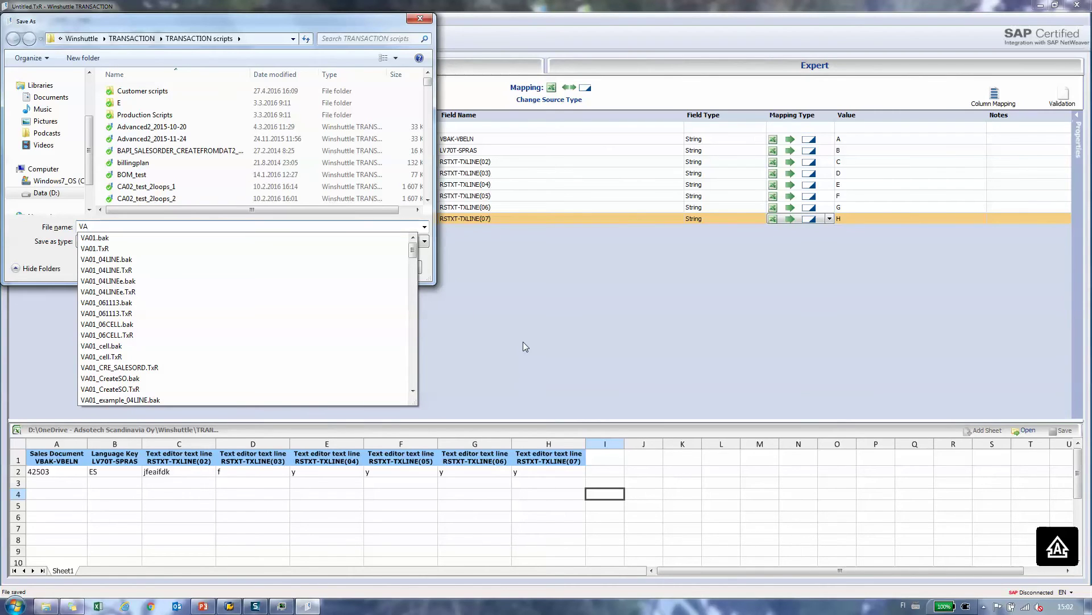
pyautogui.write('02_Lo')
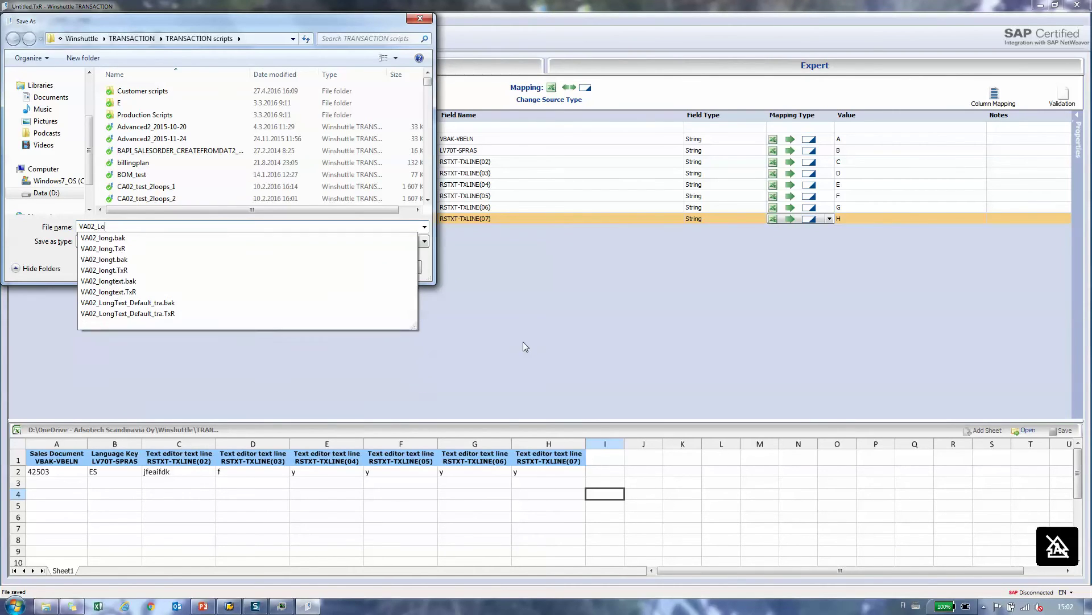
pyautogui.write('ngText_Line_tra')
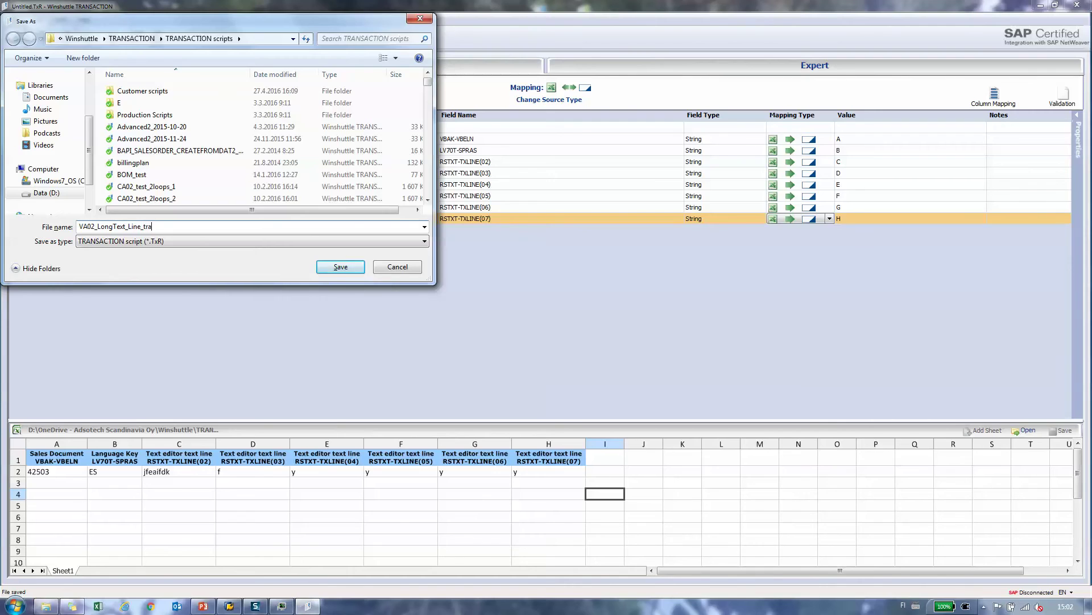
pyautogui.press('Return')
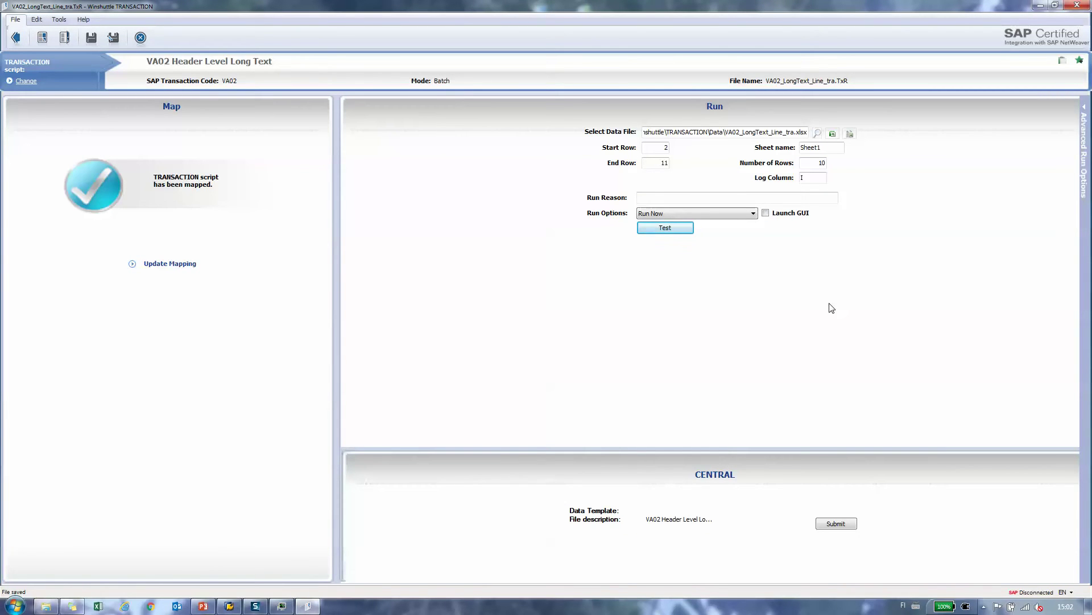
pyautogui.click(832, 134)
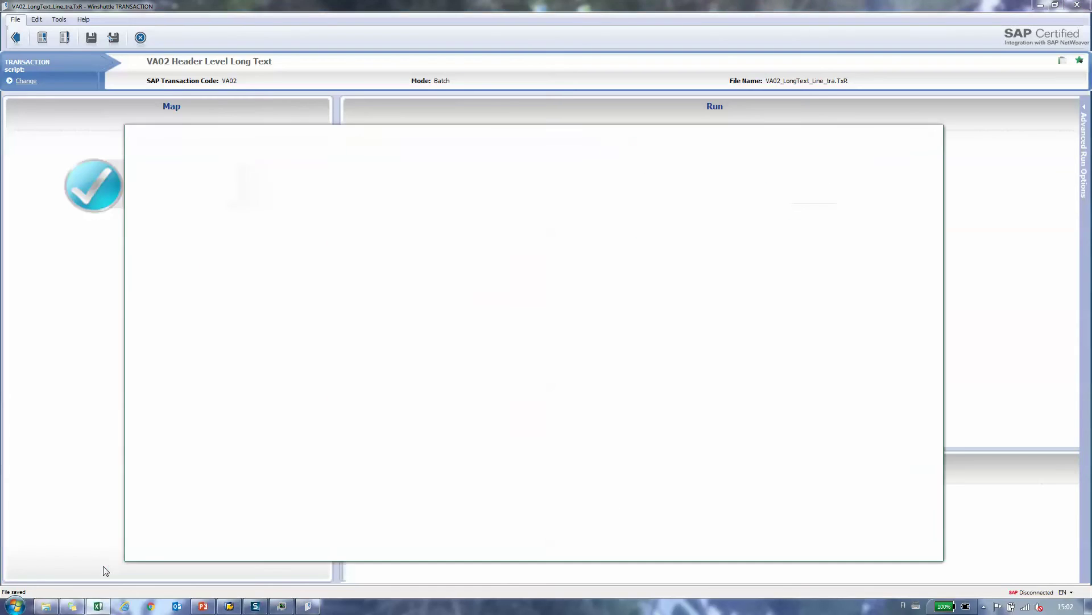
# Step: Fill A2:A4 with order numbers 42504, 42505 and 42506
pyautogui.click(907, 134)
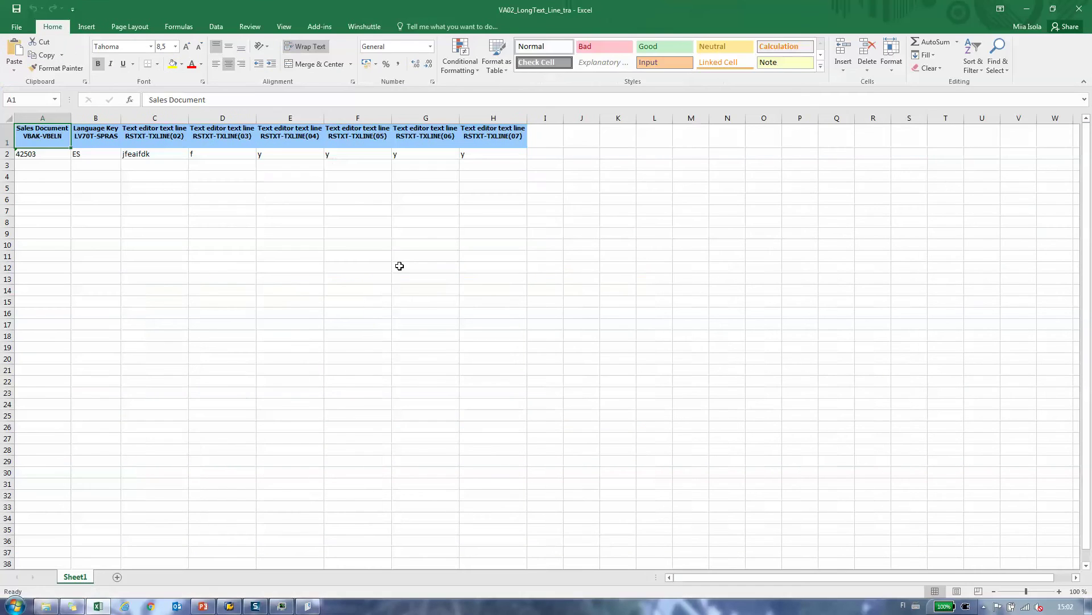
pyautogui.click(43, 155)
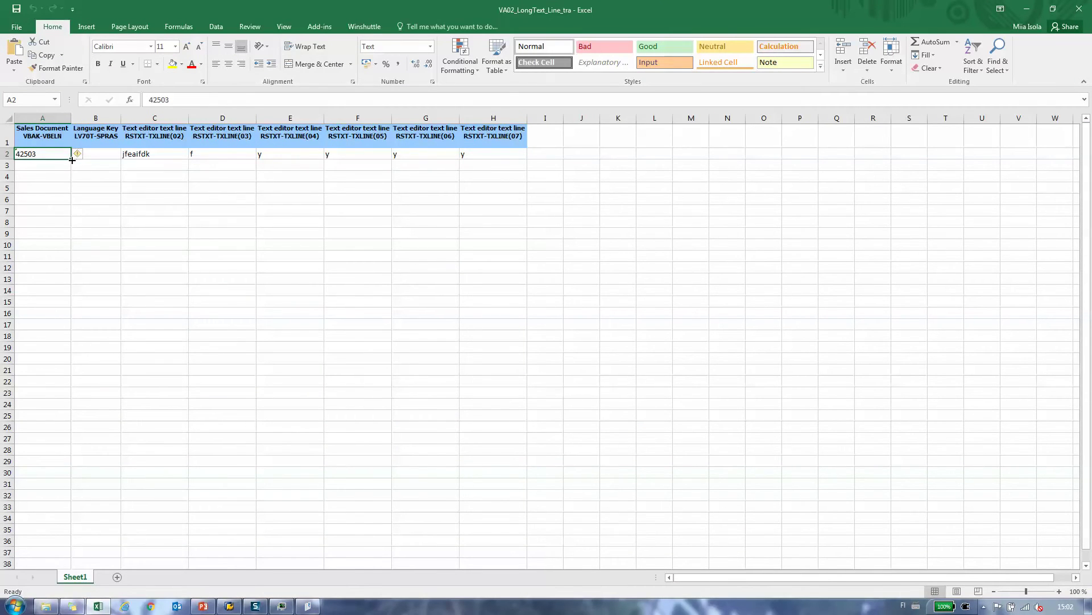
pyautogui.moveTo(72, 161); pyautogui.dragTo(73, 182)
pyautogui.click(101, 155)
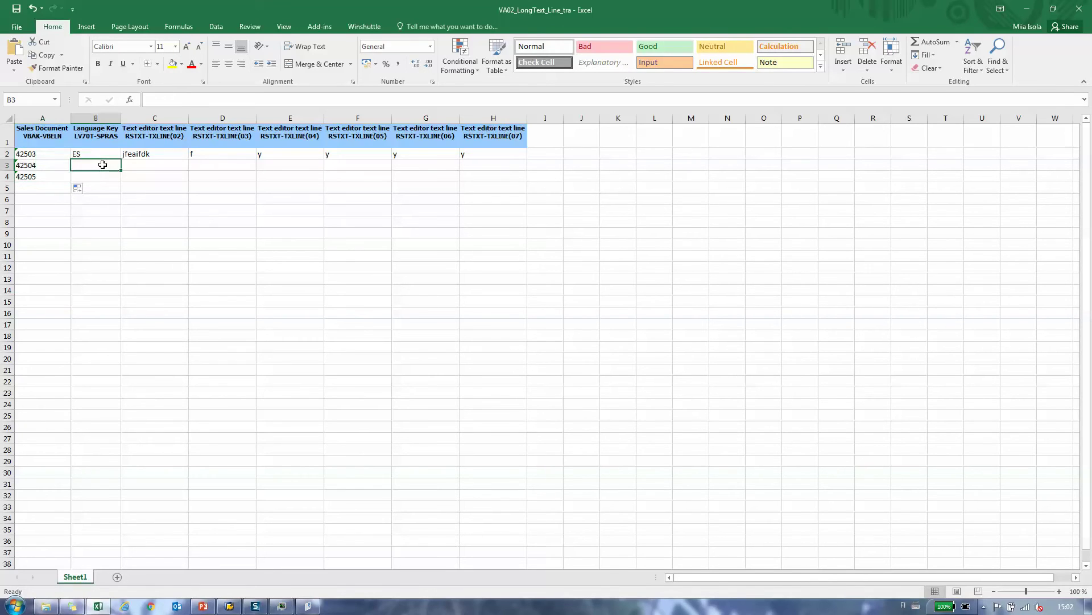
pyautogui.press('Left')
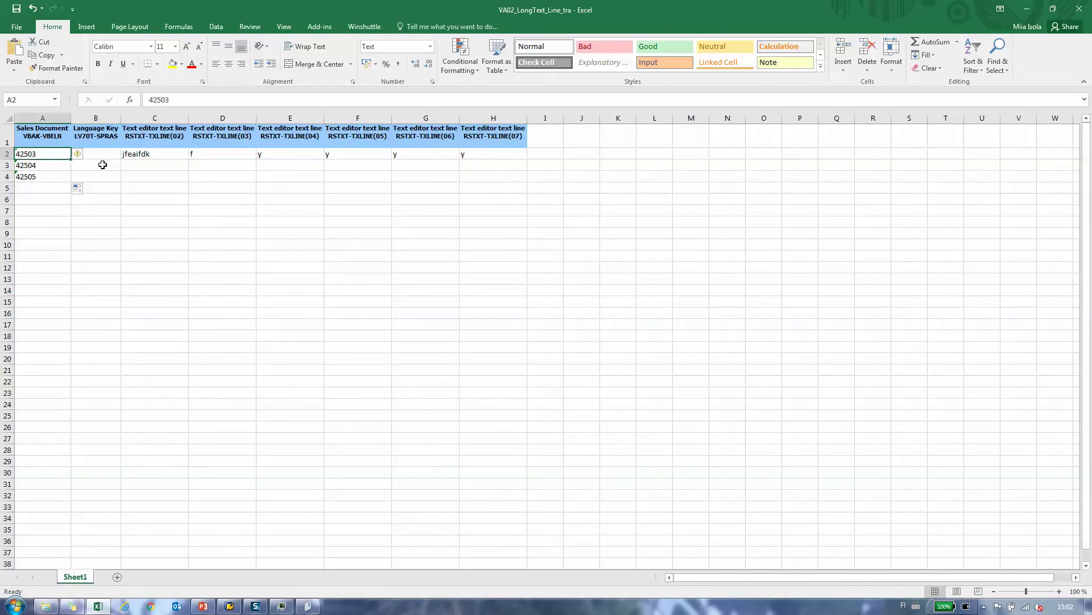
pyautogui.press('F2')
pyautogui.press('BackSpace')
pyautogui.write('4')
pyautogui.press('Return')
pyautogui.press('F2')
pyautogui.press('BackSpace')
pyautogui.write('5')
pyautogui.press('Return')
pyautogui.press('F2')
pyautogui.press('BackSpace')
pyautogui.write('6')
# Step: Set the language keys in B2:B4 to EN, EN and FI
pyautogui.click(102, 165)
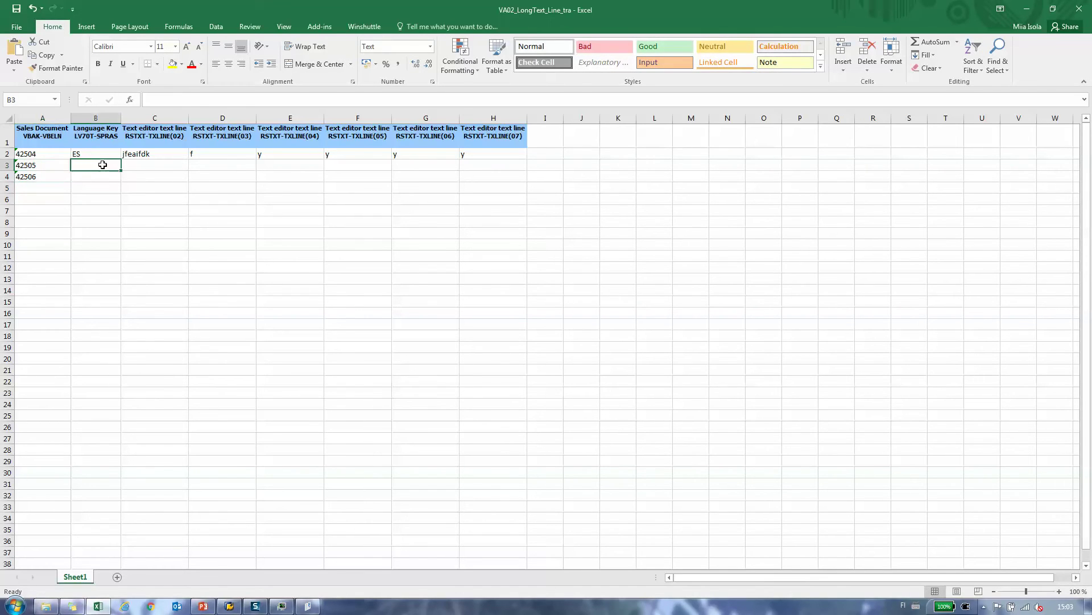
pyautogui.write('EN')
pyautogui.press('Return')
pyautogui.write('FI')
pyautogui.press('Return')
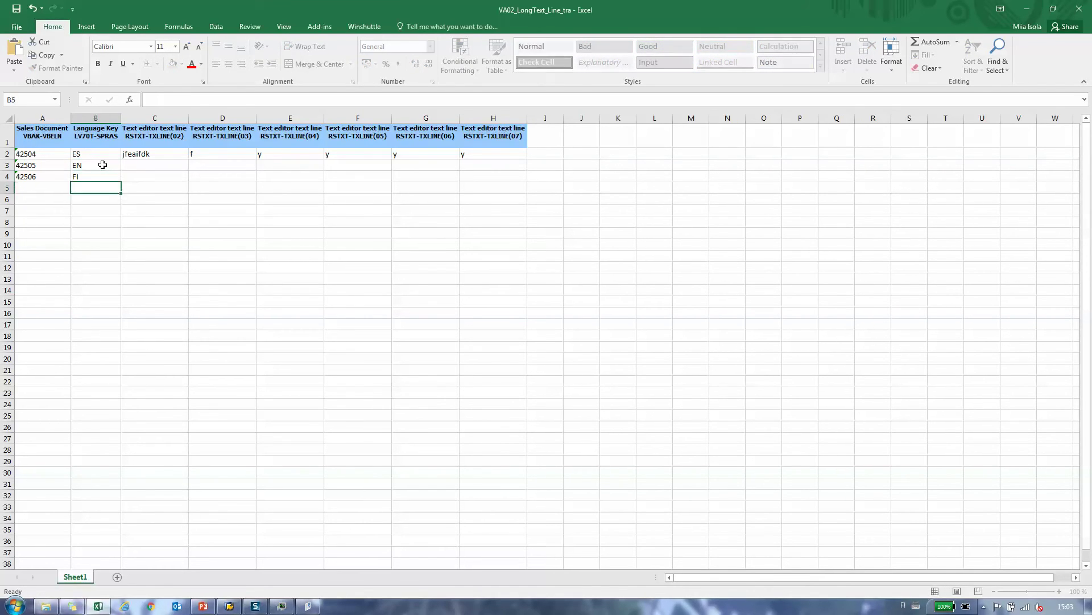
pyautogui.press('Up')
pyautogui.press('Up')
pyautogui.press('Up')
pyautogui.press('Right')
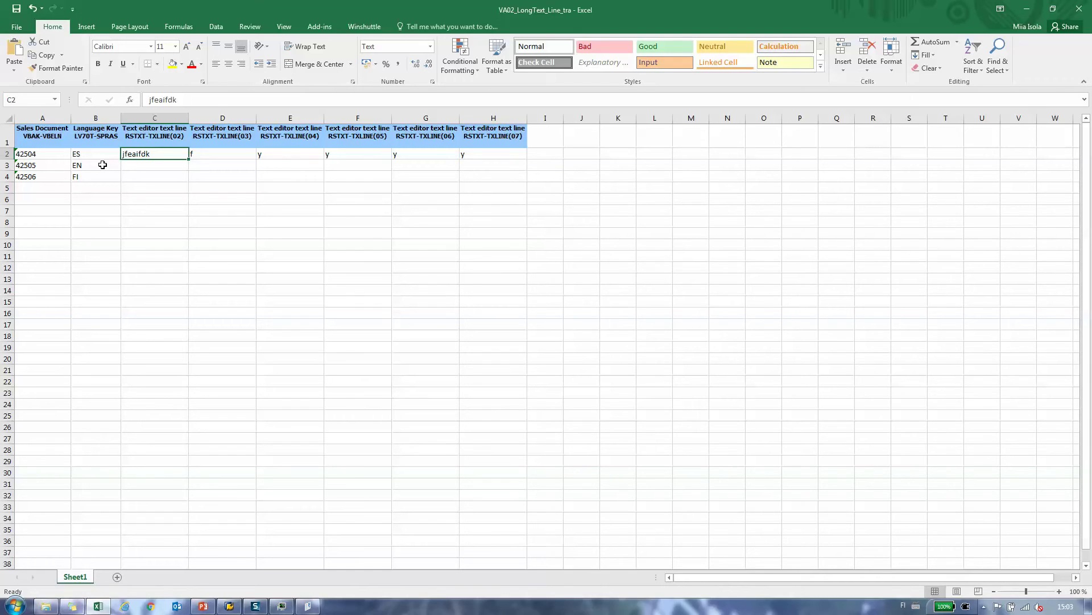
pyautogui.press('Left')
pyautogui.write('EN')
pyautogui.press('Tab')
# Step: Enter row 2's text lines: test, long, text, field, in the, line mode
pyautogui.write('test')
pyautogui.press('Tab')
pyautogui.write('long')
pyautogui.press('Tab')
pyautogui.write('text')
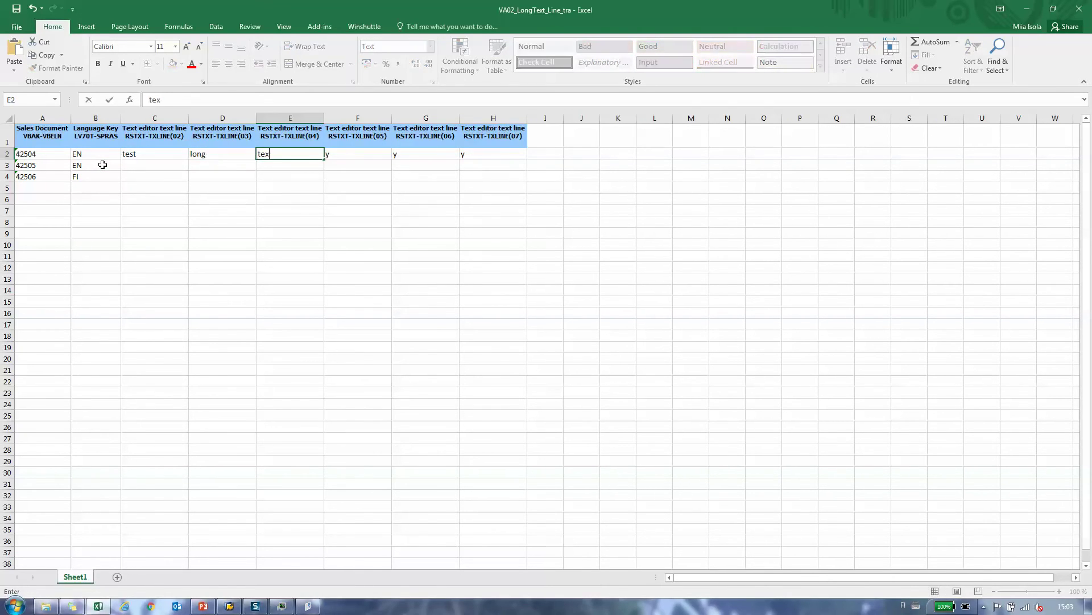
pyautogui.press('Tab')
pyautogui.write('field')
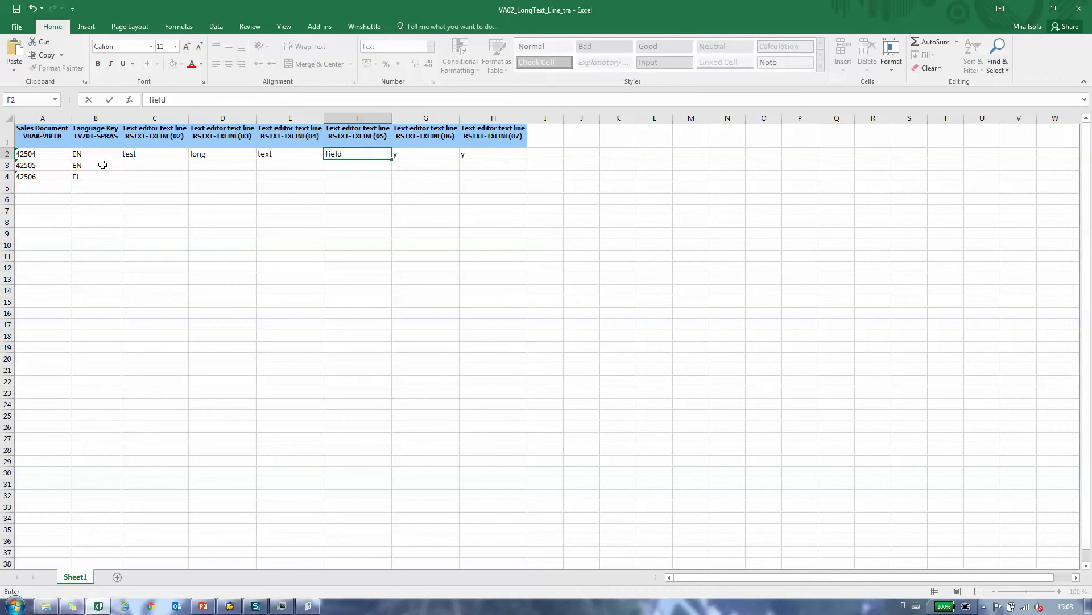
pyautogui.press('Tab')
pyautogui.write('in the')
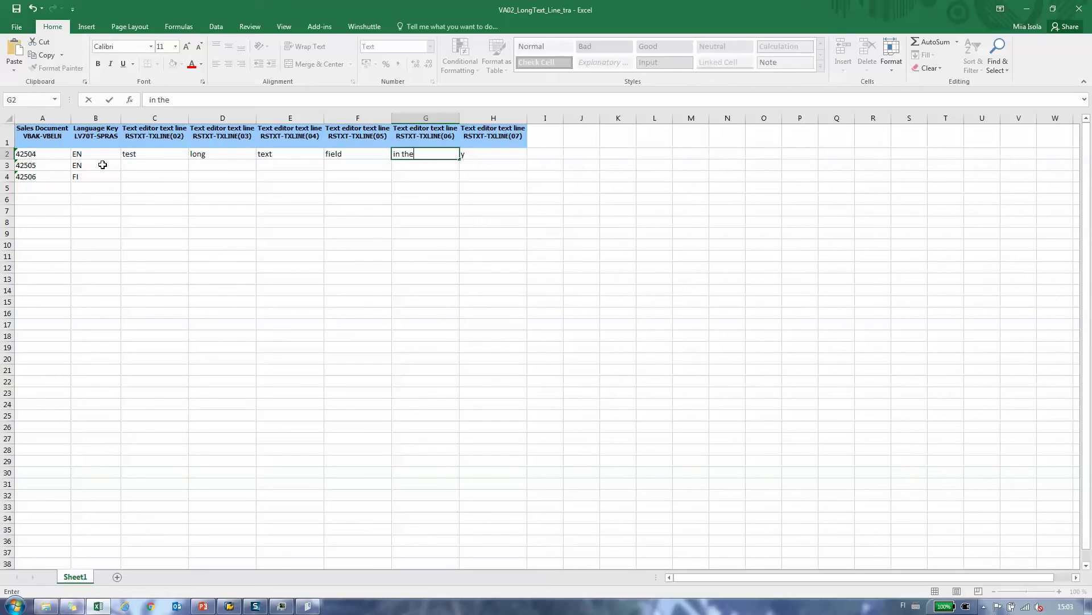
pyautogui.press('Tab')
pyautogui.write('line mode')
pyautogui.press('Left')
pyautogui.press('Left')
pyautogui.press('Left')
pyautogui.press('Left')
pyautogui.press('Left')
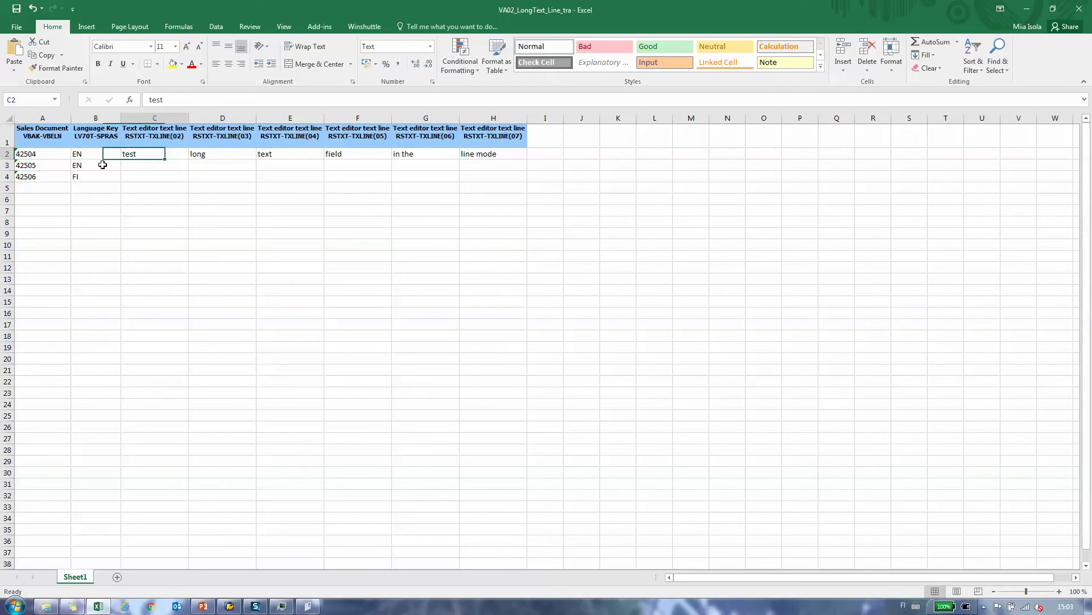
# Step: Copy row 2's English text lines into row 3
pyautogui.hotkey('shift', 'Right')
pyautogui.hotkey('shift', 'Right')
pyautogui.hotkey('shift', 'Right')
pyautogui.hotkey('shift', 'Right')
pyautogui.hotkey('shift', 'Right')
pyautogui.hotkey('ctrl', 'c')
pyautogui.press('Down')
pyautogui.hotkey('ctrl', 'v')
# Step: Enter Finnish text pitkän, tekstin, testi, rivinäkymässä in row 4, then close the workbook
pyautogui.press('Down')
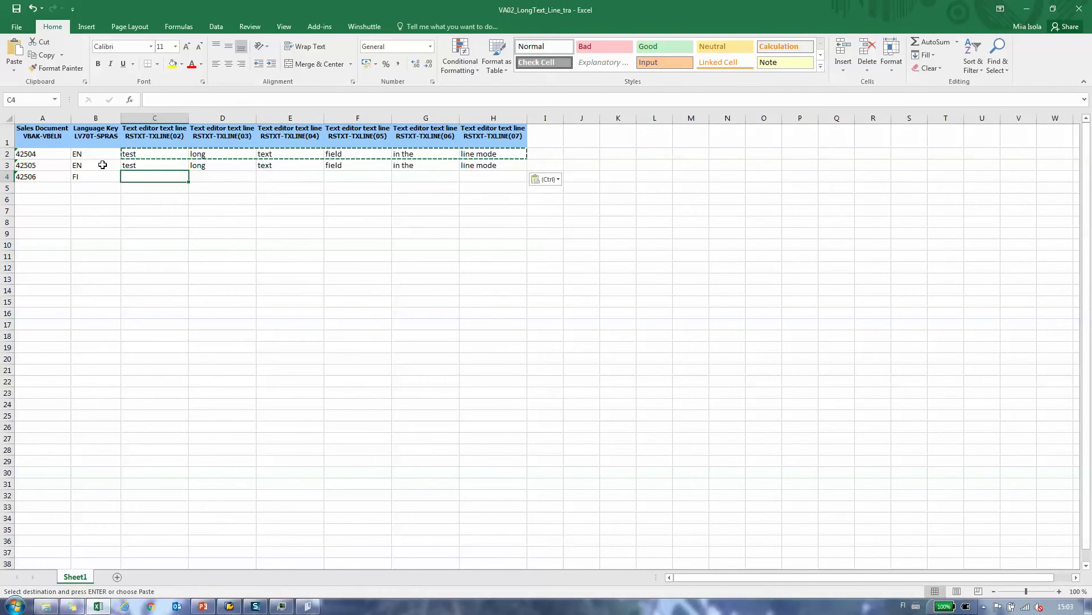
pyautogui.write('pitkän')
pyautogui.press('Tab')
pyautogui.write('tekstin')
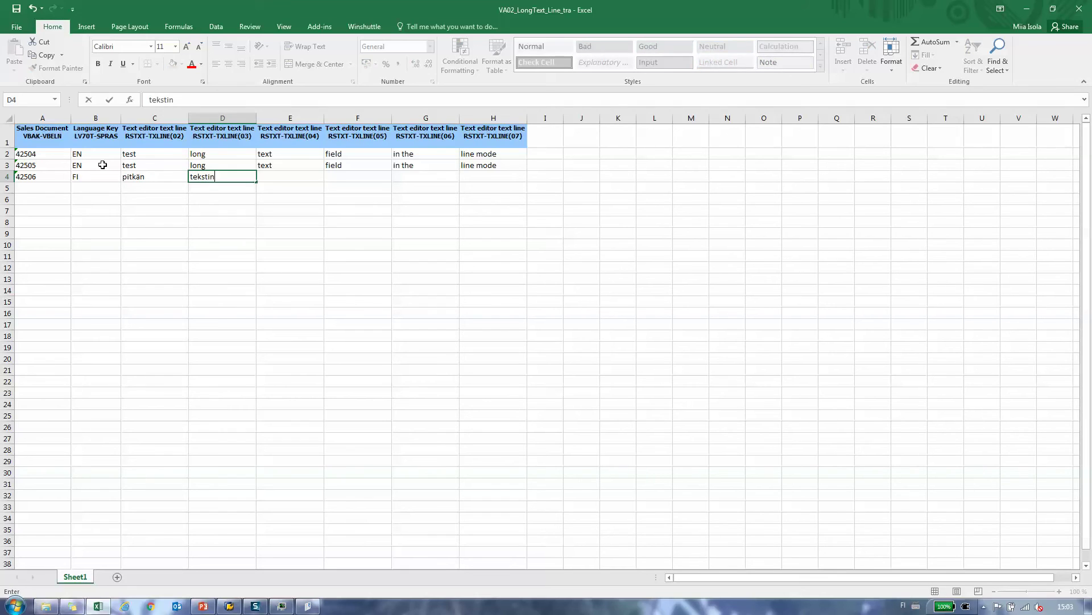
pyautogui.press('Tab')
pyautogui.write('testi')
pyautogui.press('Tab')
pyautogui.write('rivinäkymässä')
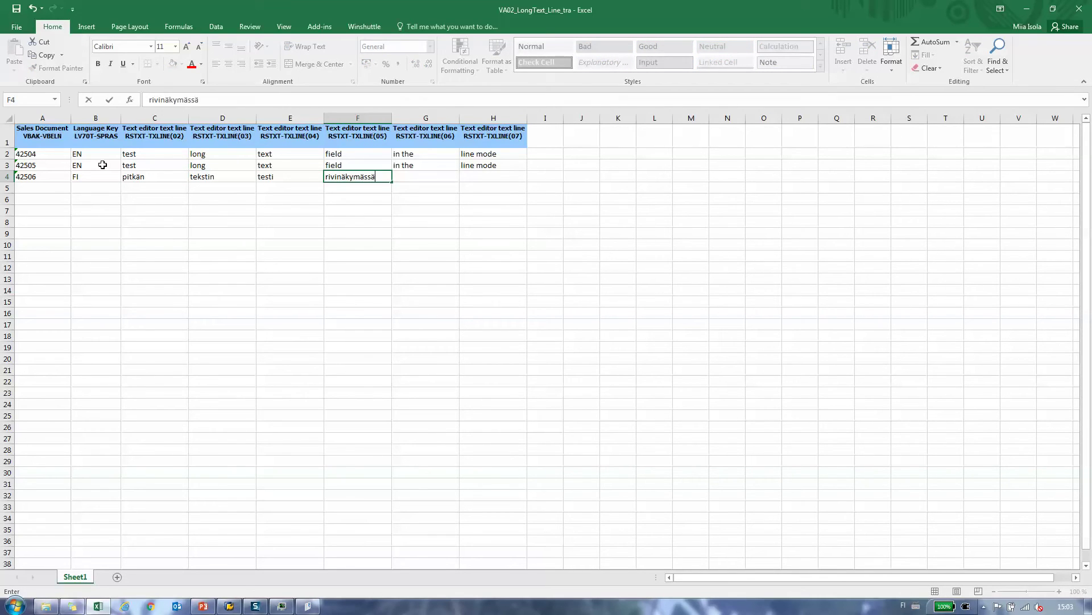
pyautogui.press('Tab')
pyautogui.press('Down')
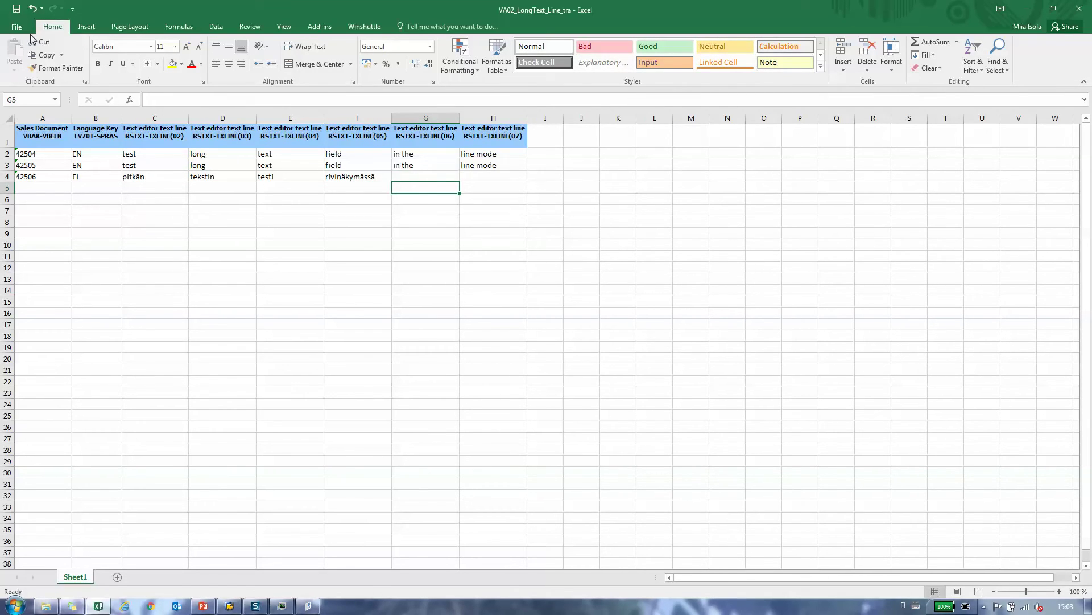
pyautogui.click(1079, 9)
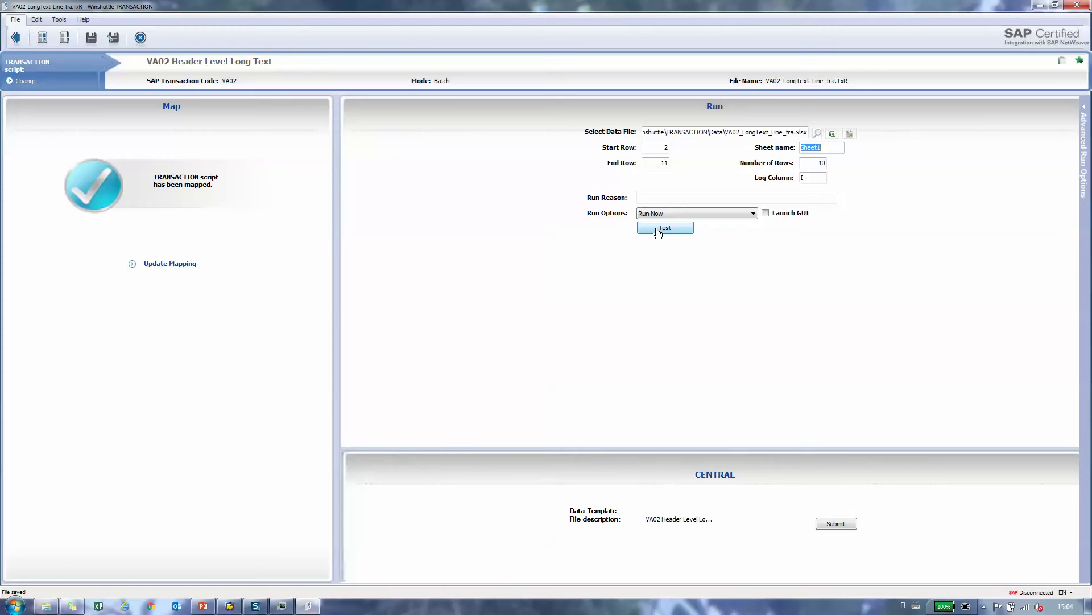
# Step: Test-run the script, then read Excel's log: RAISE_EXCEPTION errors for orders 42504–42506
pyautogui.click(665, 228)
pyautogui.press('Return')
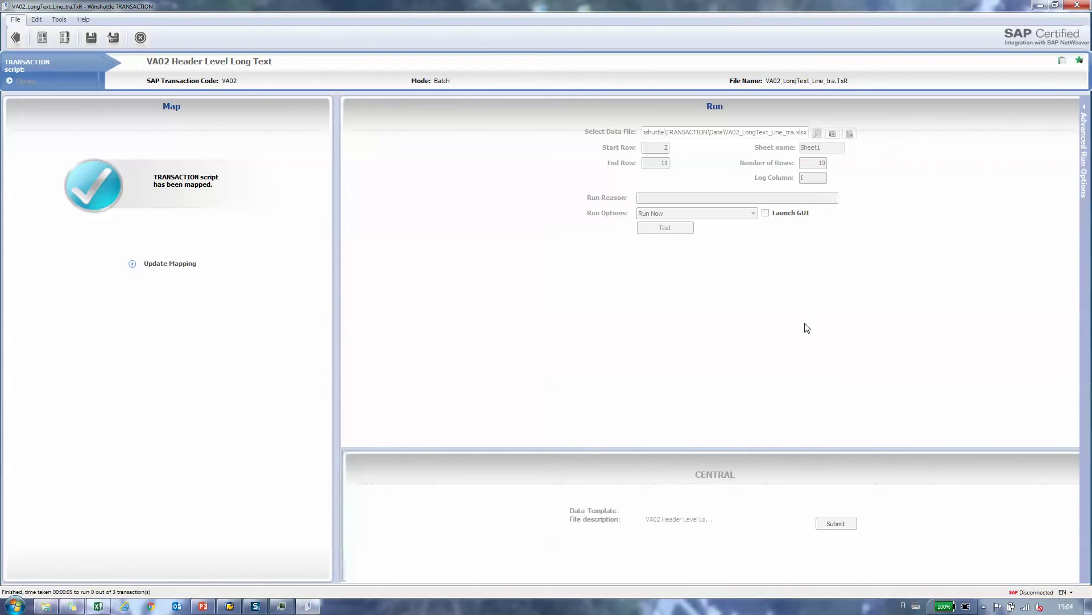
pyautogui.click(98, 605)
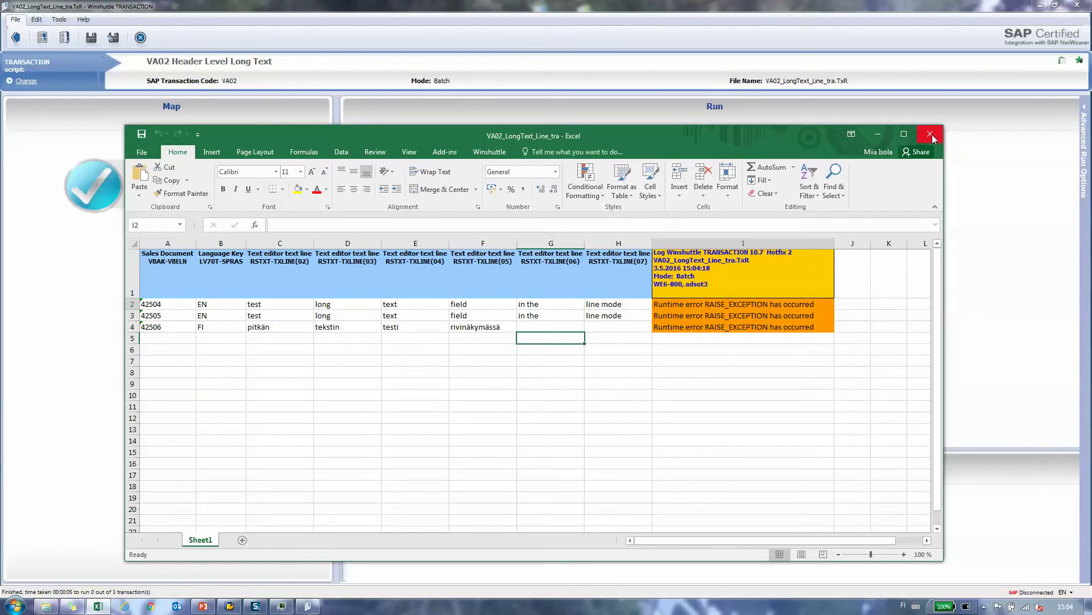
pyautogui.click(904, 134)
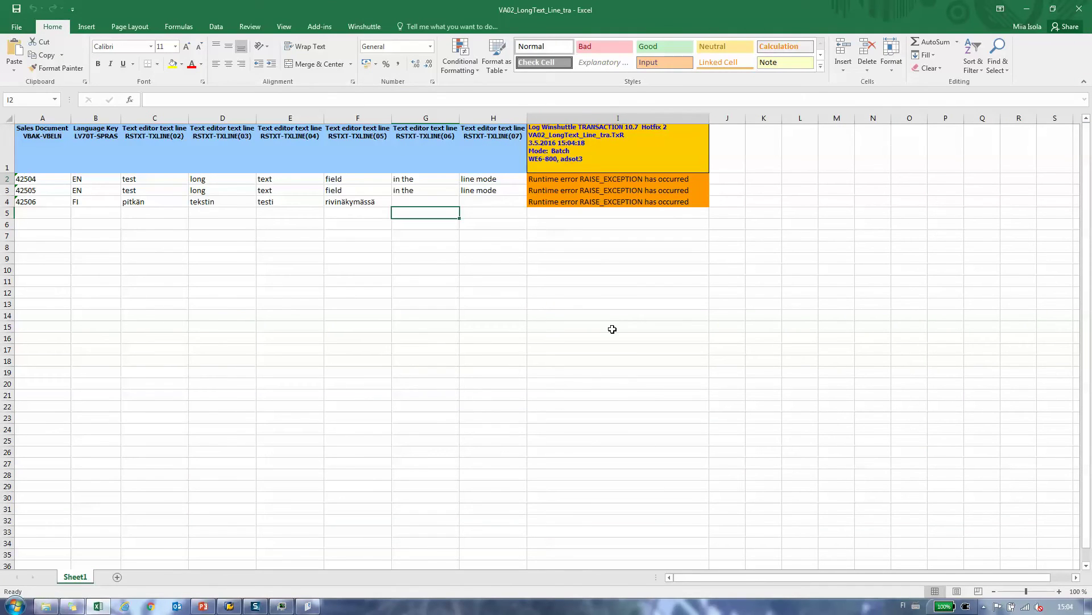
pyautogui.click(404, 349)
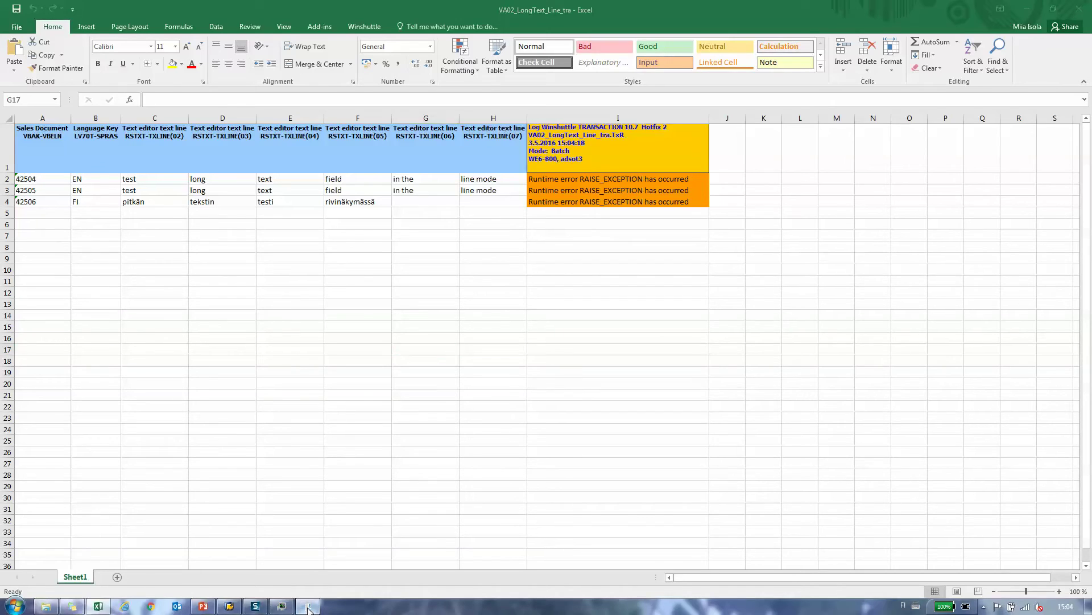
# Step: Save the script and start a second test run, confirming the SAP logon for client 800
pyautogui.click(308, 606)
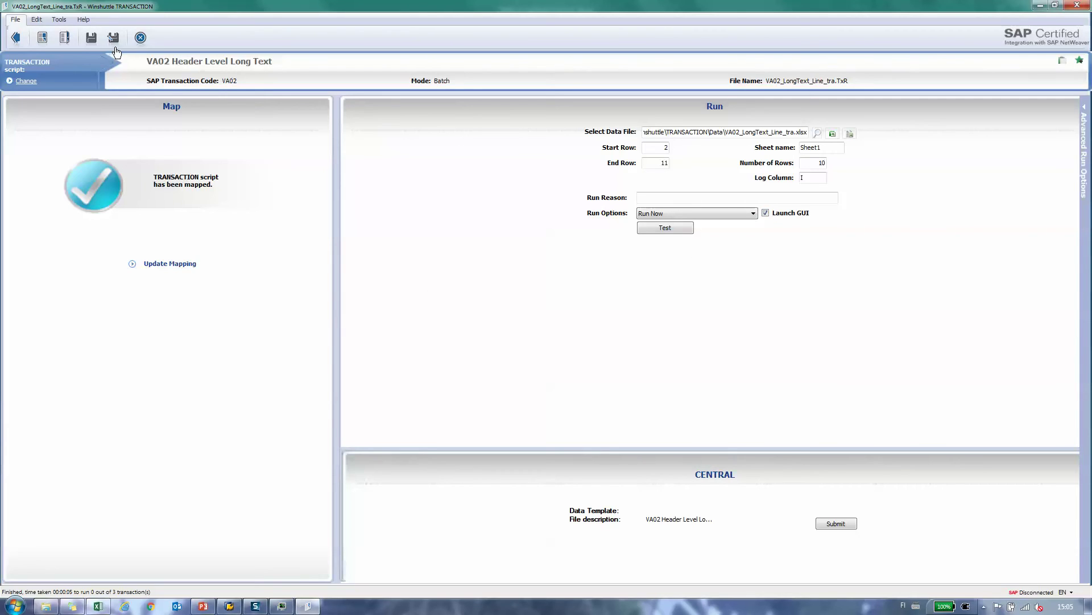
pyautogui.click(90, 38)
pyautogui.click(678, 229)
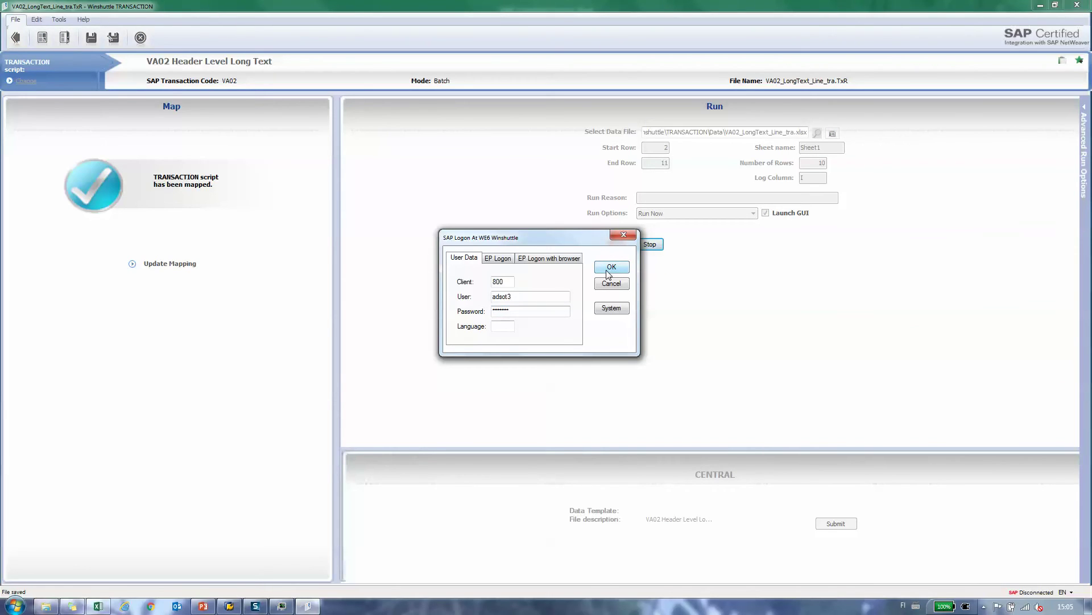
pyautogui.click(607, 272)
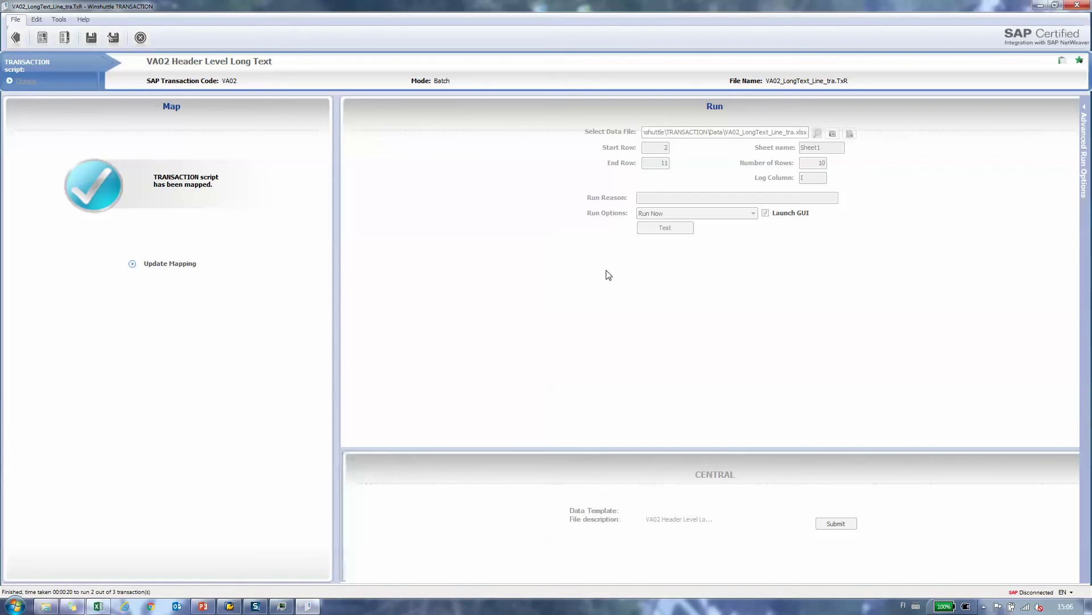
# Step: Reopen the full-screen data file: column I shows 42504 and 42505 saved, 42506 failed on LV70T-SPRAS
pyautogui.click(98, 607)
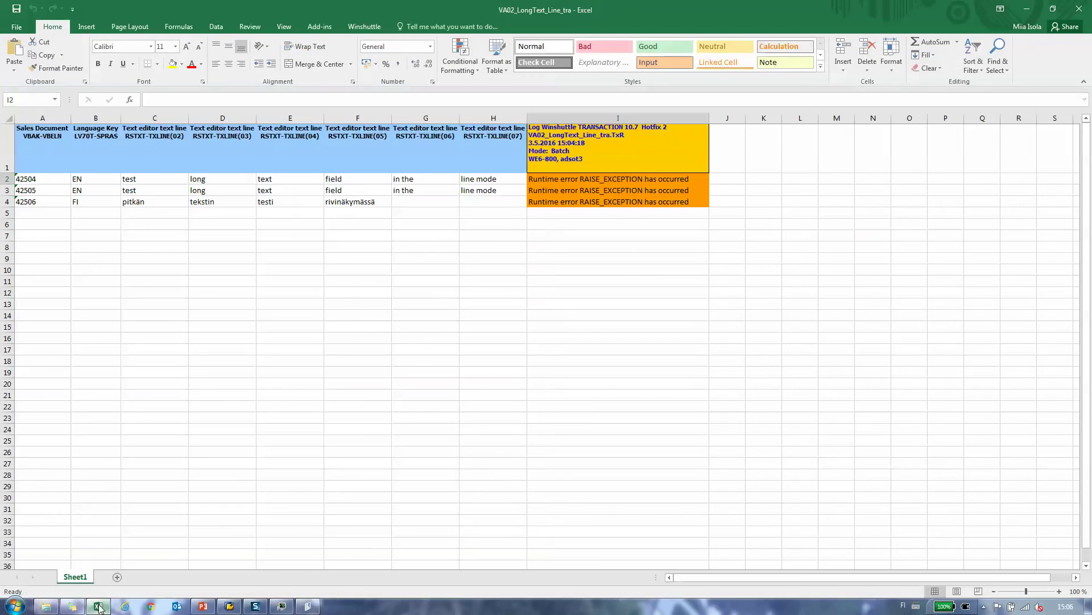
pyautogui.click(1084, 6)
pyautogui.click(832, 133)
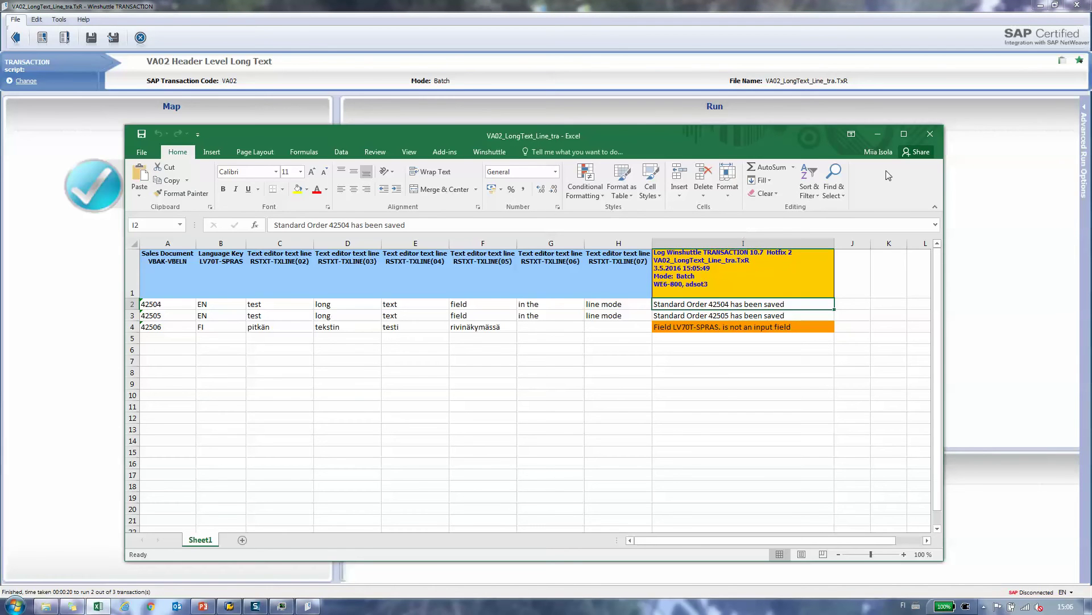
pyautogui.click(905, 134)
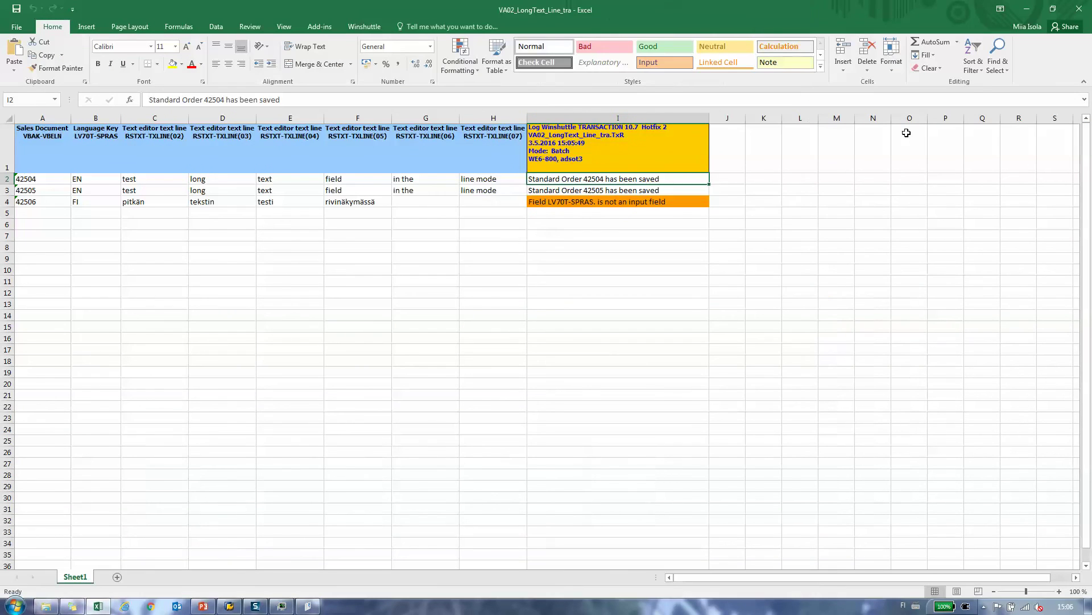
pyautogui.click(579, 306)
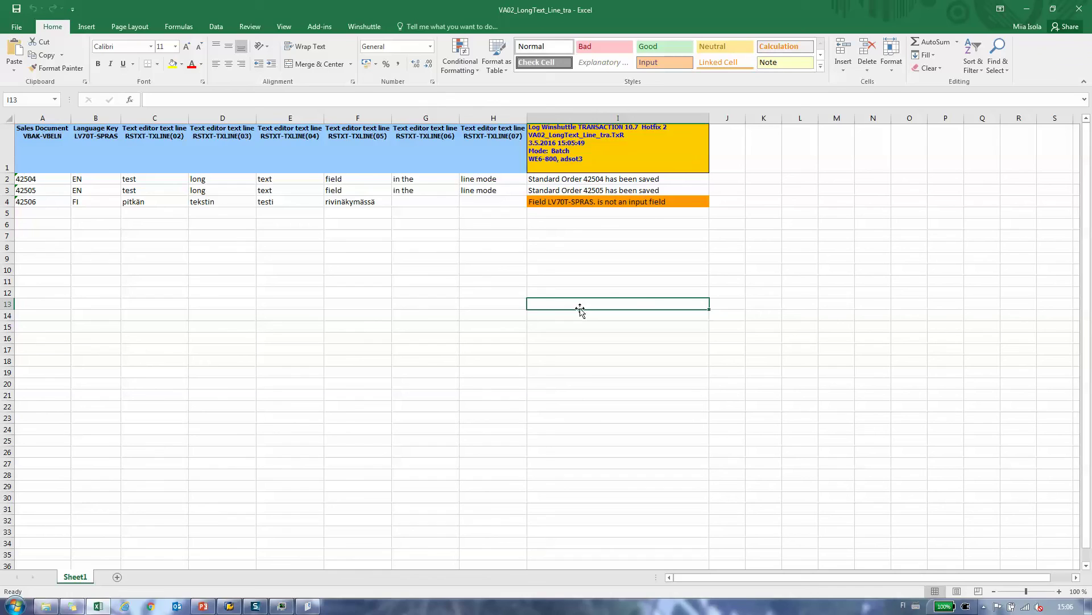